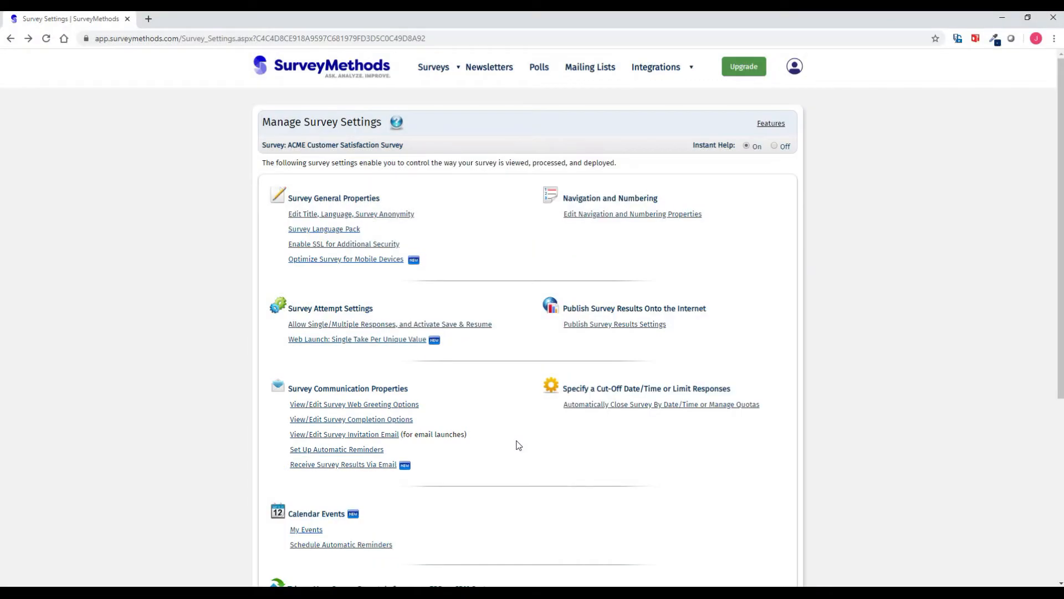
# - Open the Setup Automatic Reminders page for the ACME Customer Satisfaction Survey
pyautogui.click(366, 451)
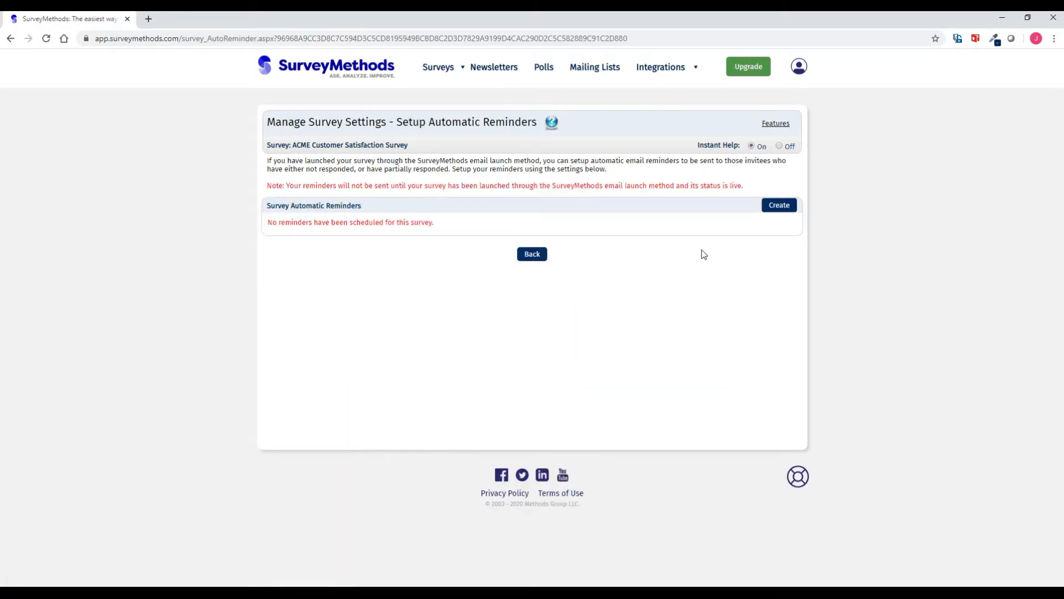
# - Create a new reminder dated 01/30/2020 at 9 AM
pyautogui.click(778, 206)
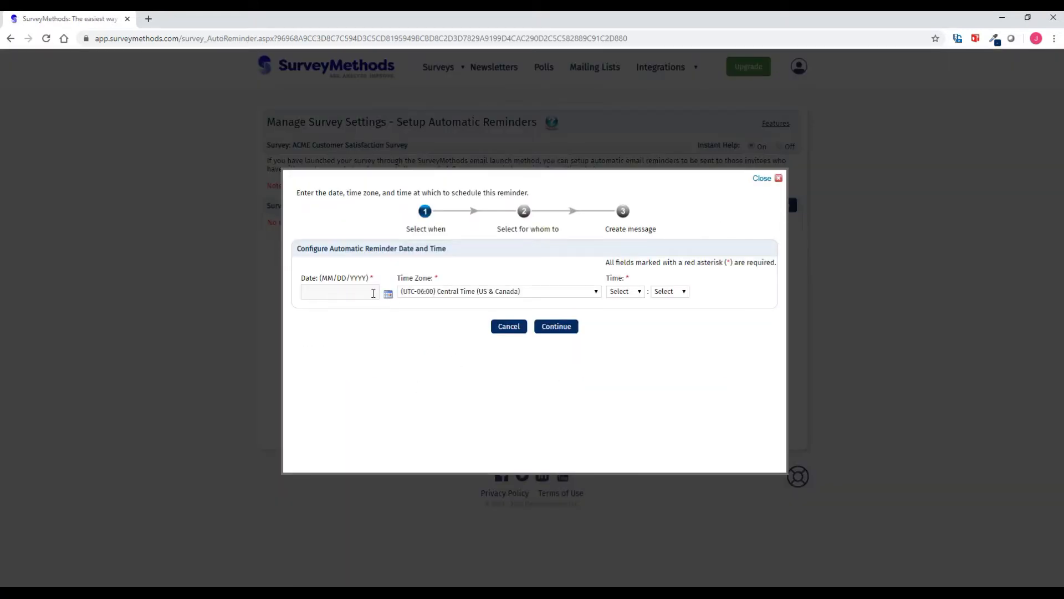
pyautogui.click(351, 292)
pyautogui.write('01/30/2020')
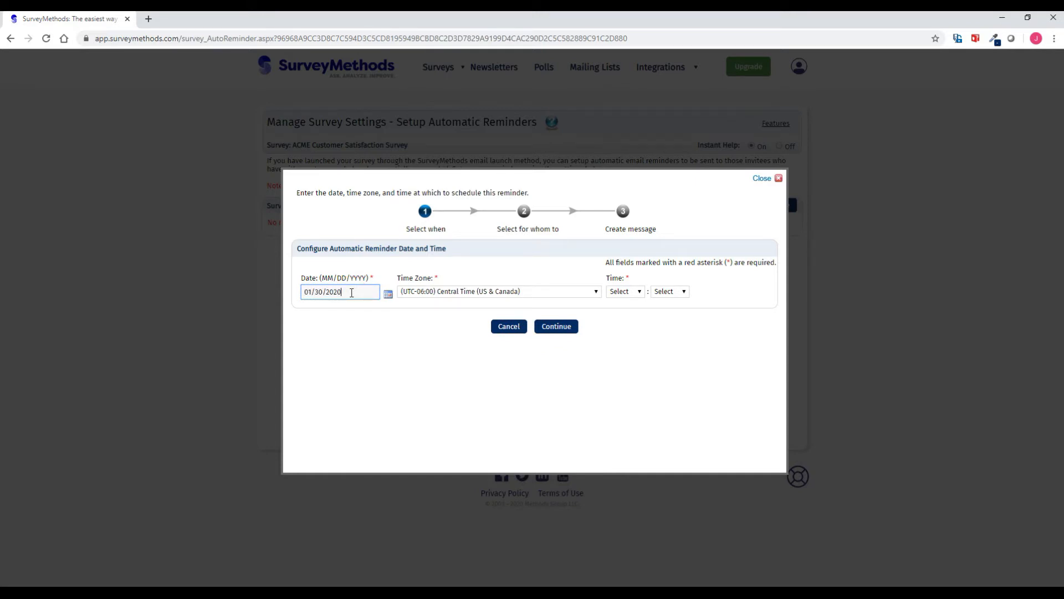
pyautogui.click(623, 291)
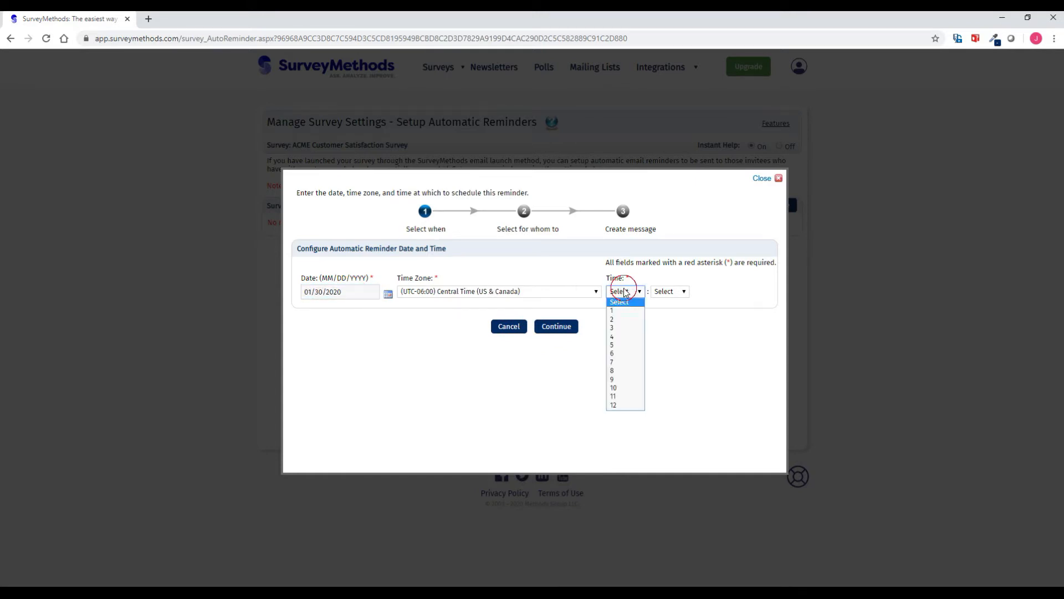
pyautogui.click(615, 379)
pyautogui.click(670, 293)
pyautogui.click(666, 311)
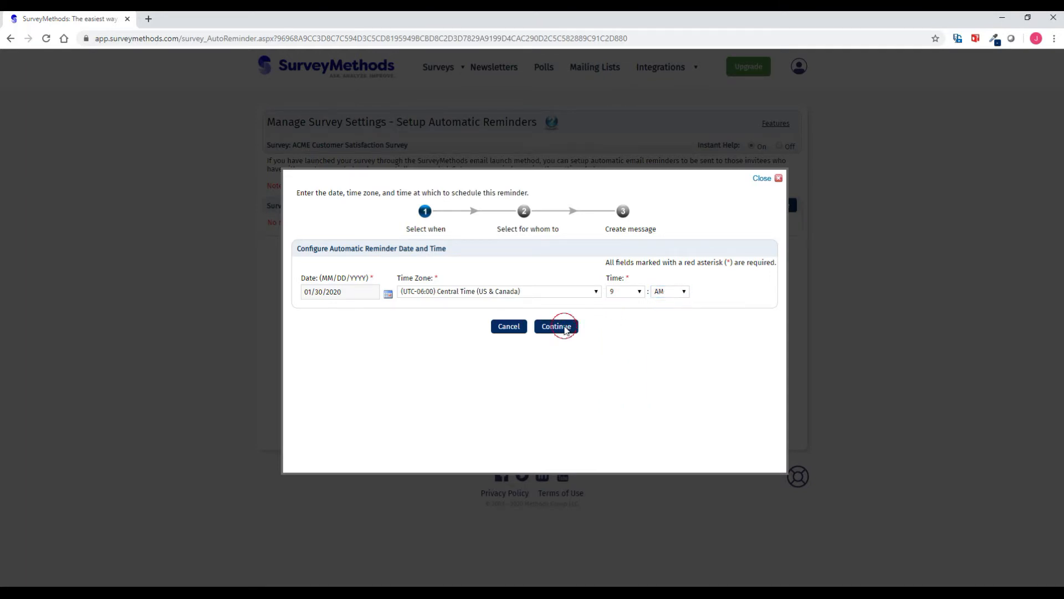
pyautogui.click(562, 327)
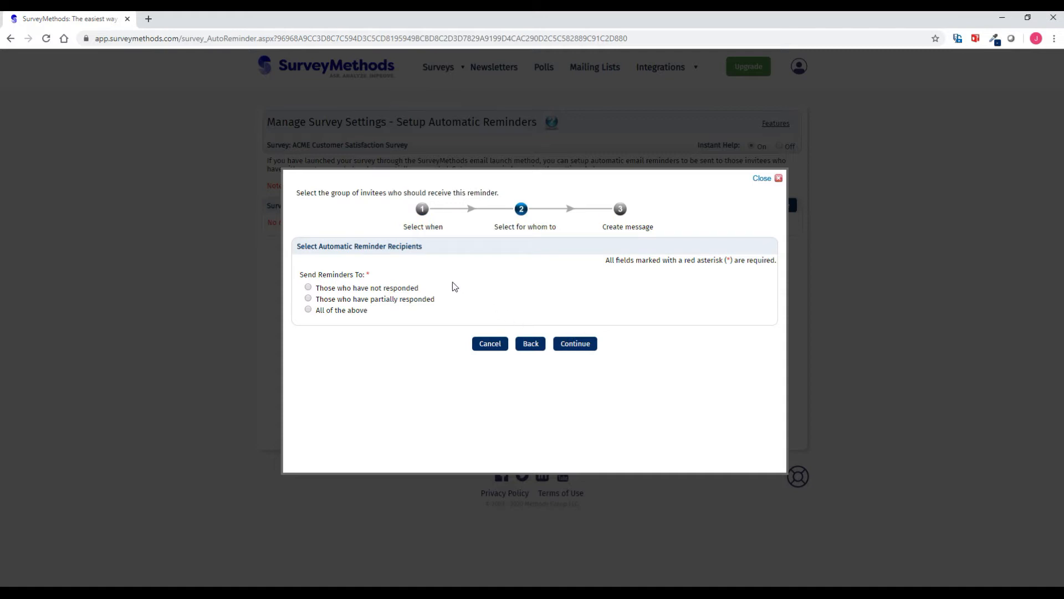
# - Target non-responders and partial responders with 'All of the above' as reminder recipients
pyautogui.click(308, 288)
pyautogui.click(309, 299)
pyautogui.click(309, 310)
pyautogui.click(574, 344)
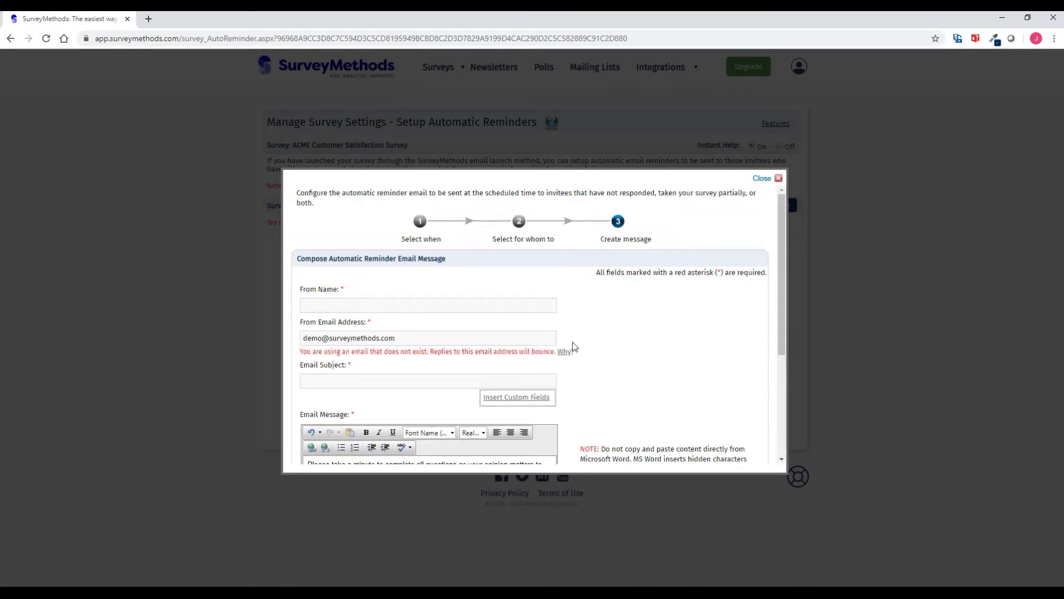
# - Enter sender name SurveyMethods and subject 'Reminder: Please Complete the Survey!'
pyautogui.click(413, 303)
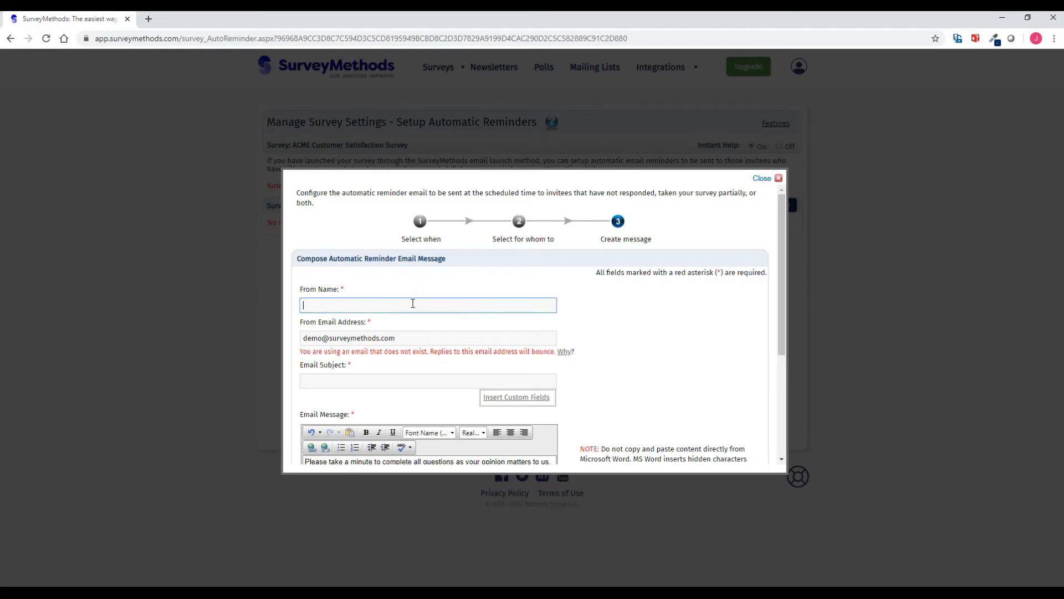
pyautogui.write('SurveyMethodds')
pyautogui.click(364, 376)
pyautogui.scroll(-2, 364, 376)
pyautogui.write('Rem')
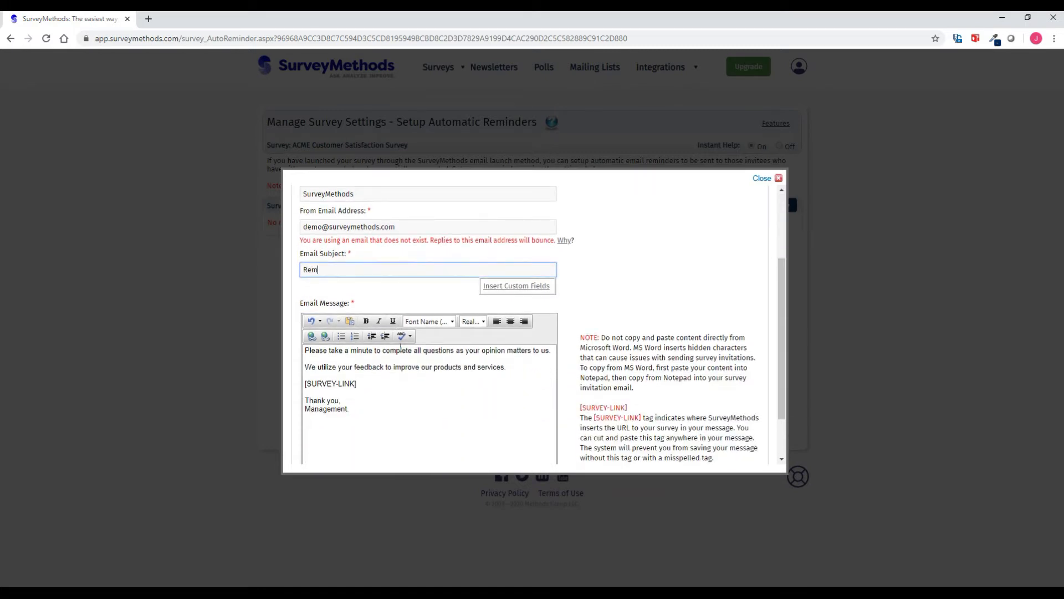
pyautogui.write('inder: Please Complete the Survey!')
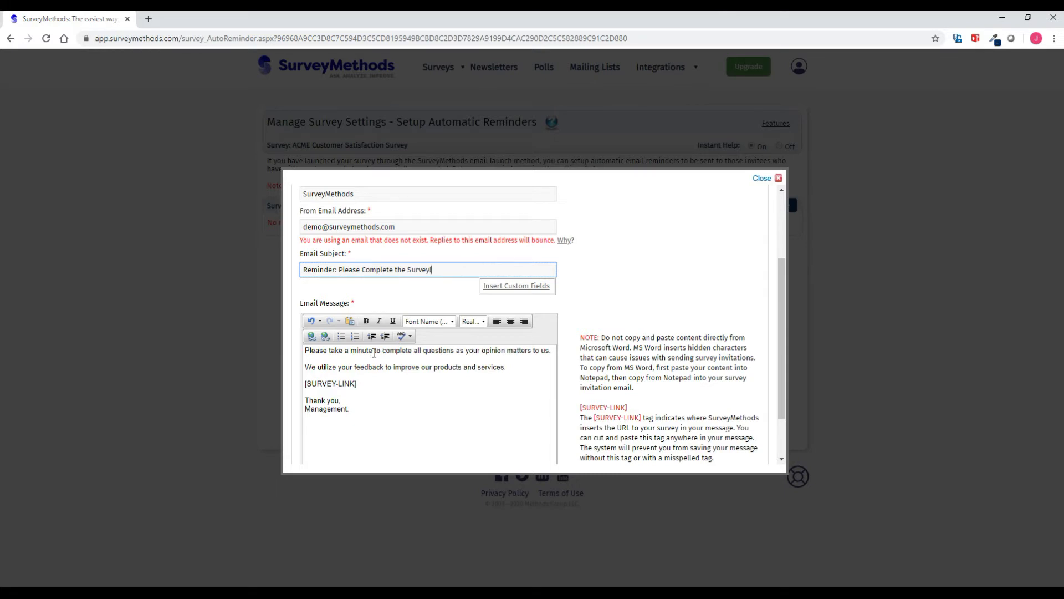
# - Review the reminder message body and add the reminder
pyautogui.click(365, 352)
pyautogui.scroll(-1, 389, 354)
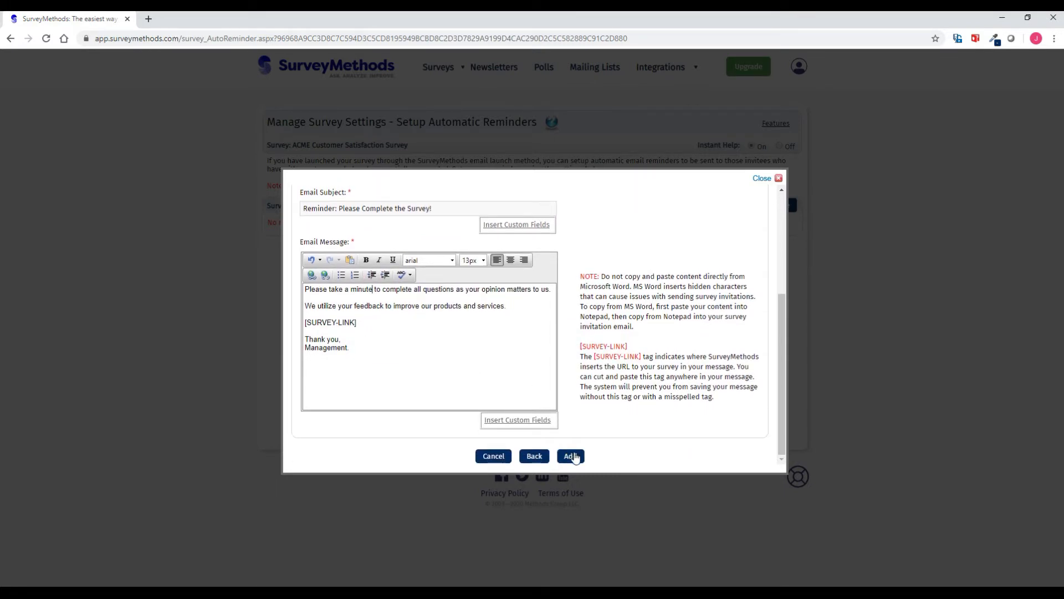
pyautogui.click(572, 455)
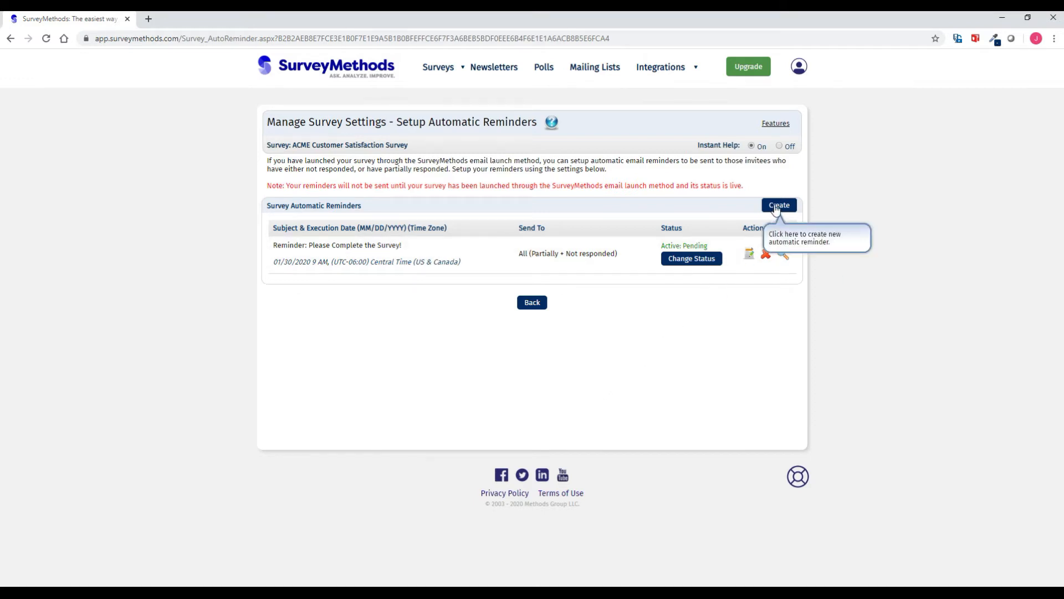
# - Toggle the reminder's status back to active, preview its email, then return to settings
pyautogui.click(694, 258)
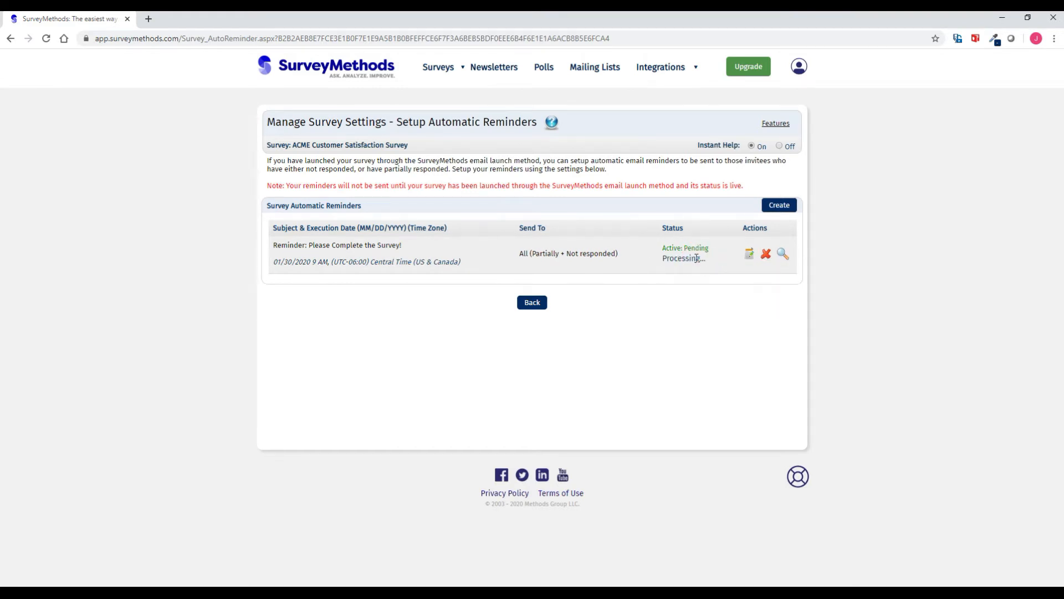
pyautogui.click(695, 259)
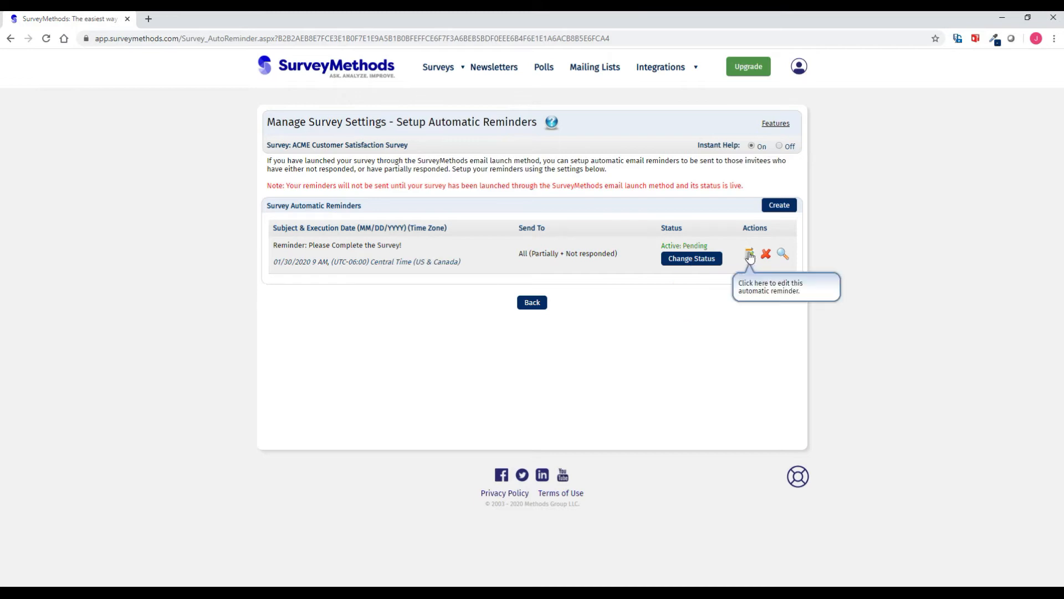
pyautogui.click(783, 253)
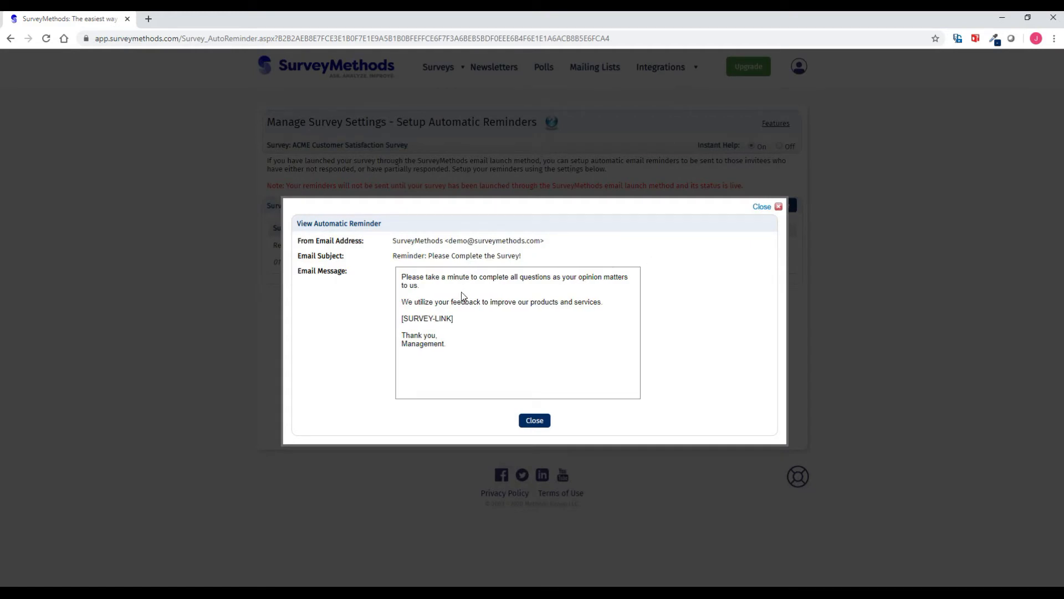
pyautogui.click(536, 422)
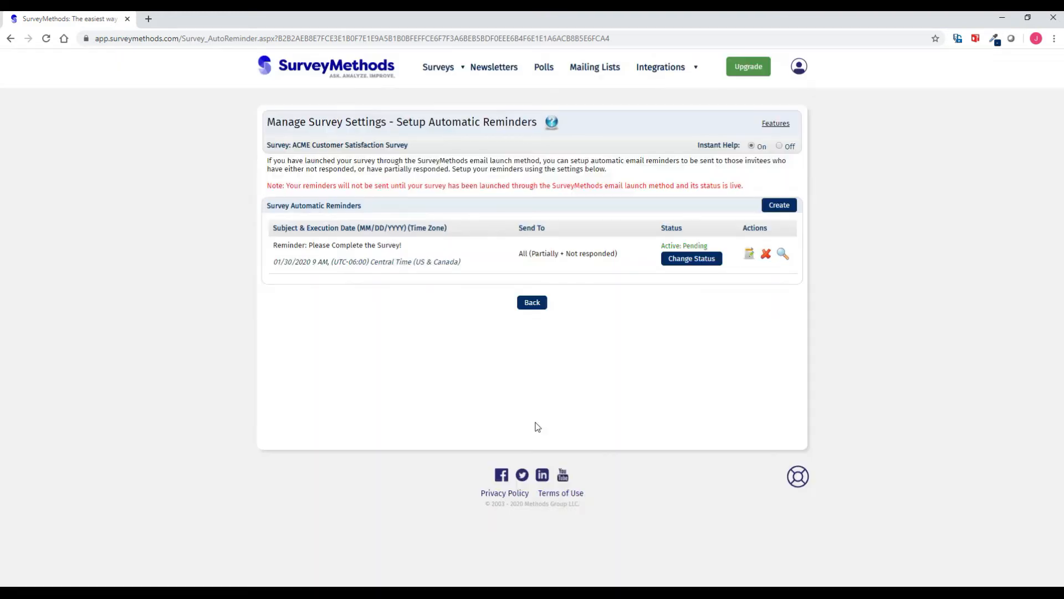
pyautogui.click(533, 304)
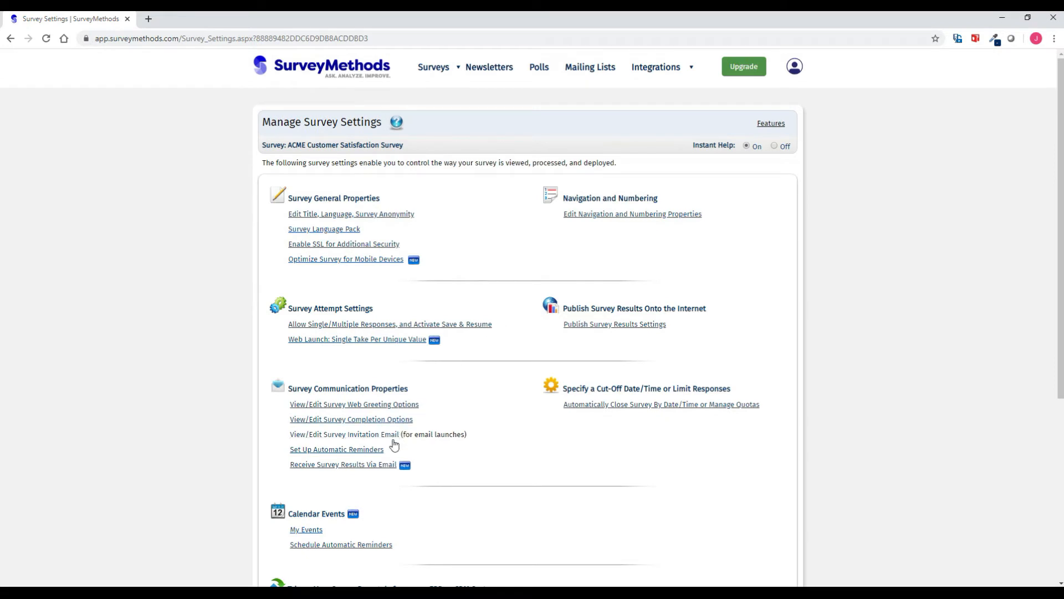
# - Choose Criteria based notification in Receive Survey Results Via Email and continue
pyautogui.click(383, 466)
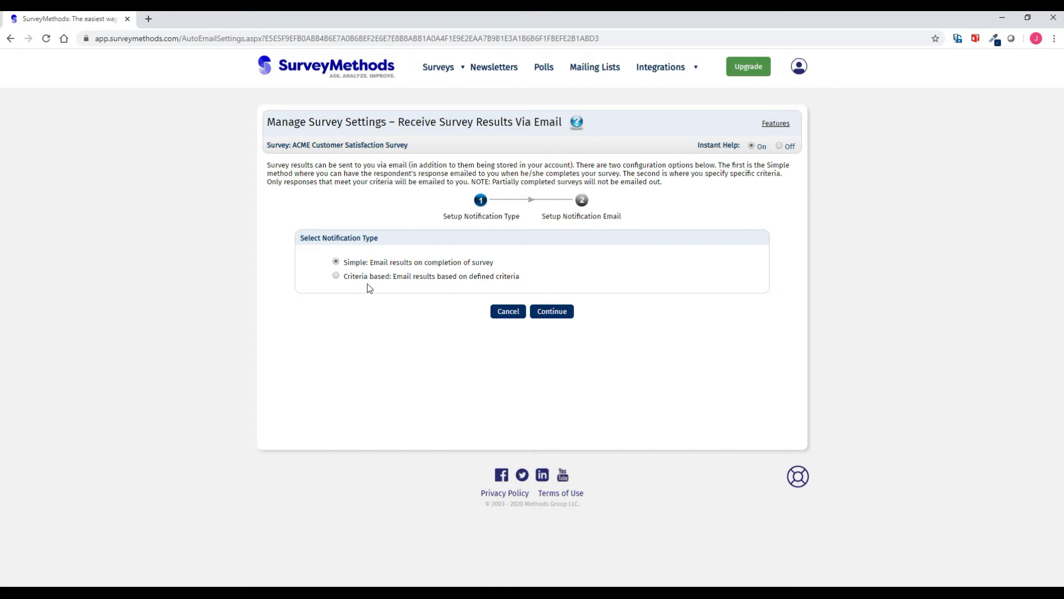
pyautogui.click(335, 276)
pyautogui.click(549, 312)
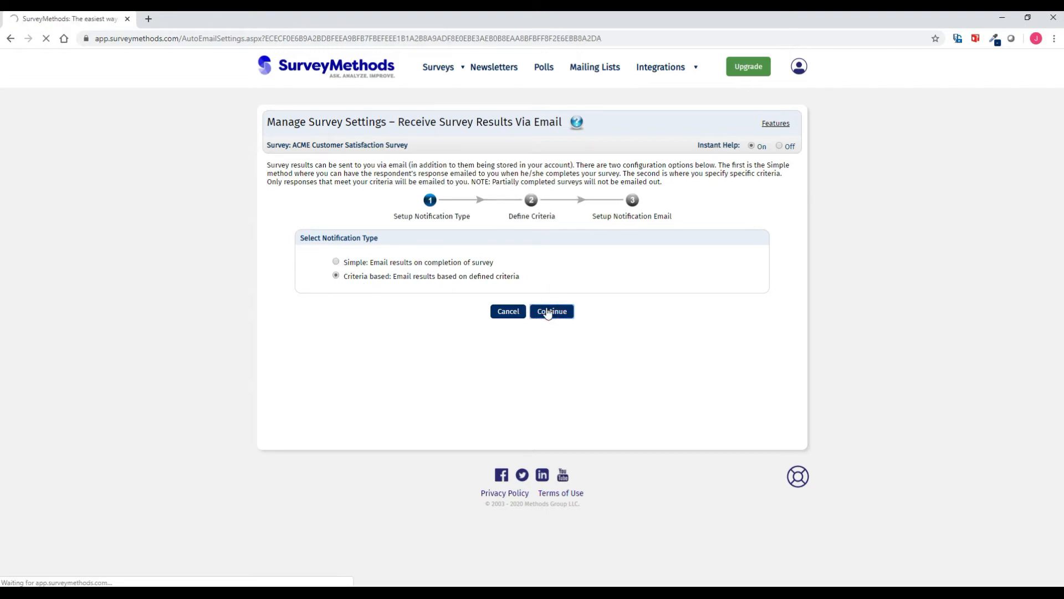
# - Add the criterion: overall satisfaction question is equal to 'Extremely dissatisfied'
pyautogui.click(398, 255)
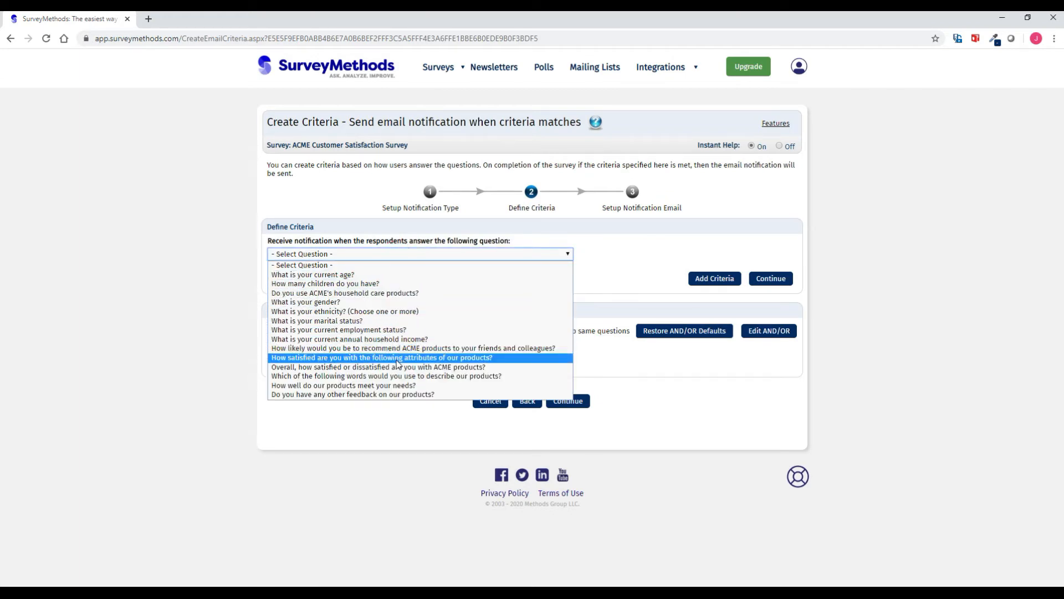
pyautogui.click(398, 367)
pyautogui.click(332, 282)
pyautogui.click(331, 286)
pyautogui.click(336, 312)
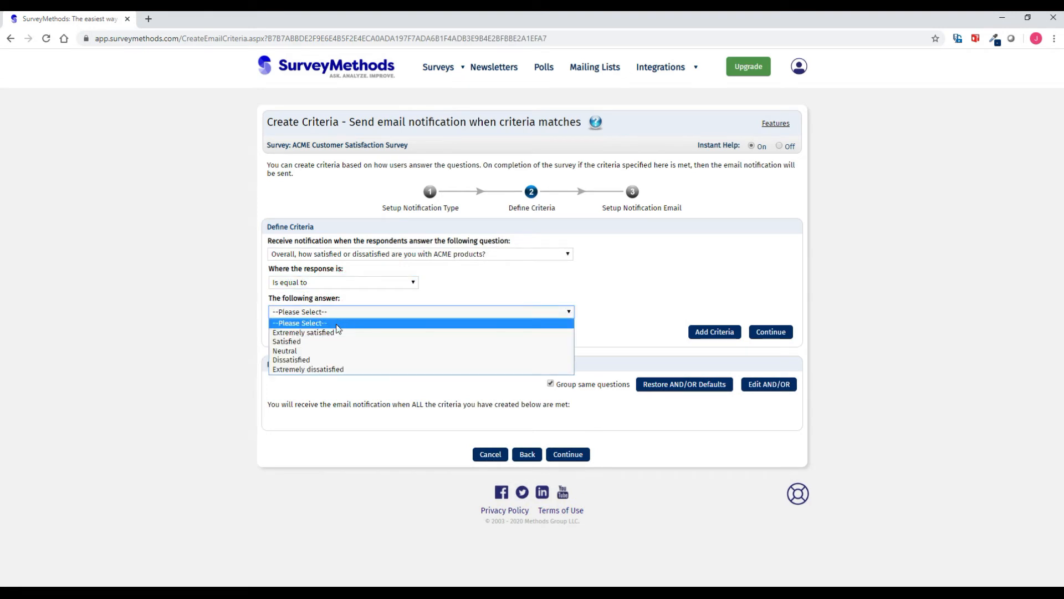
pyautogui.click(333, 369)
pyautogui.click(713, 333)
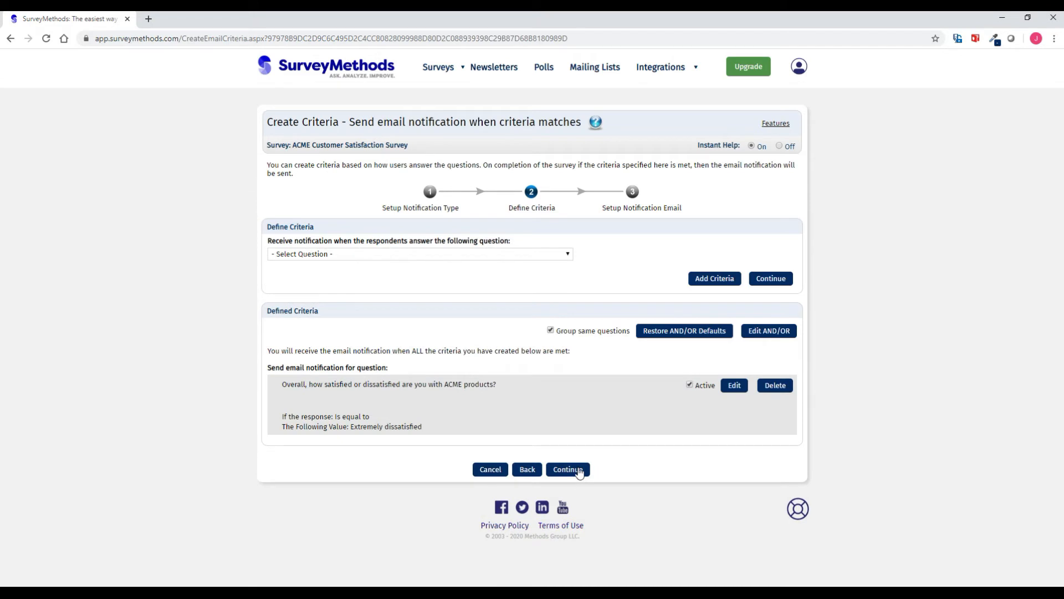
# - Set the notification email's From Name to SurveyMethods
pyautogui.click(584, 470)
pyautogui.click(404, 268)
pyautogui.write('SurveyMethods')
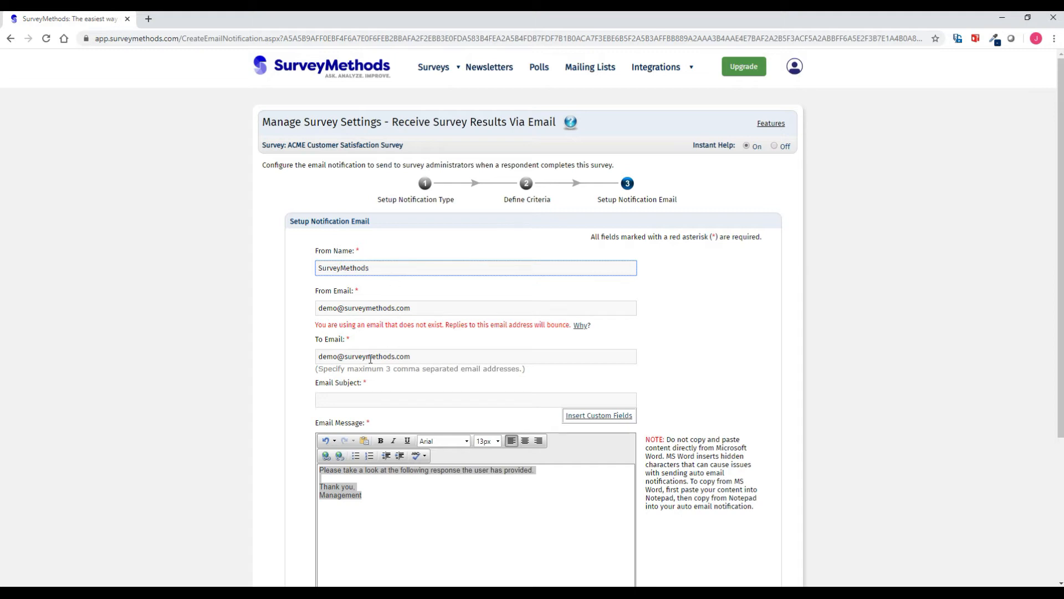
# - Replace the recipient with the customer support address and set subject 'Dissatisfied Customer'
pyautogui.tripleClick(414, 355)
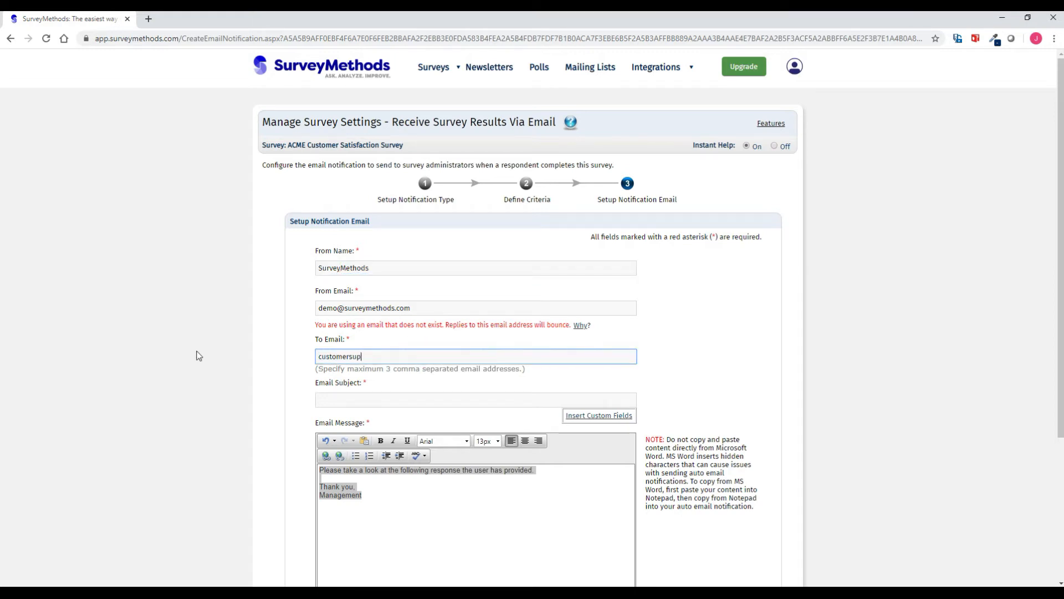
pyautogui.click(352, 396)
pyautogui.scroll(-1, 298, 386)
pyautogui.write('Dissatisfied Customer')
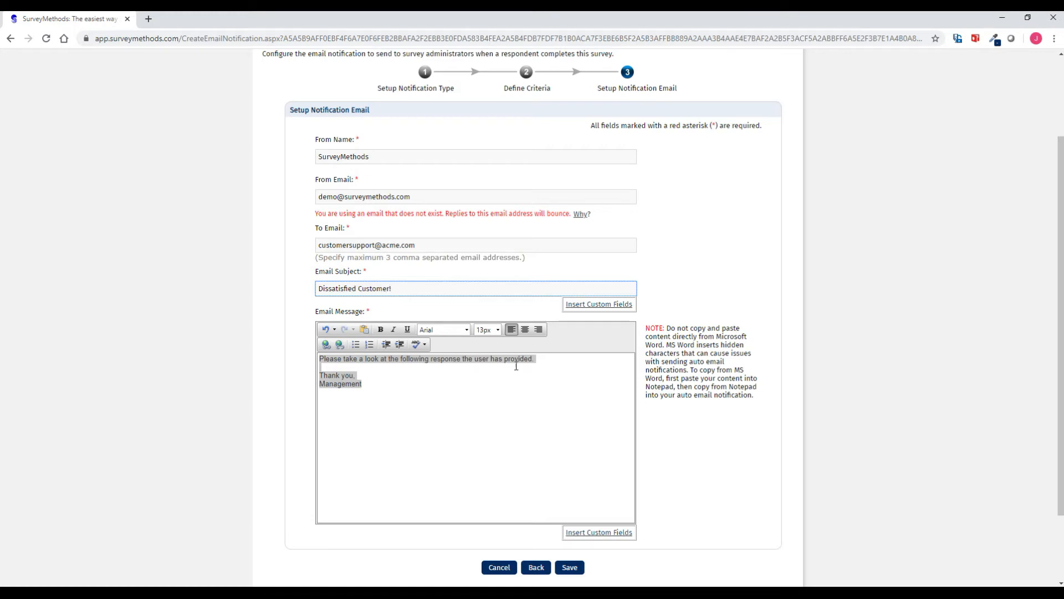
# - Add 'They responded extremely dissatisfied to our survey.' to the message and save
pyautogui.click(542, 360)
pyautogui.write('They respo')
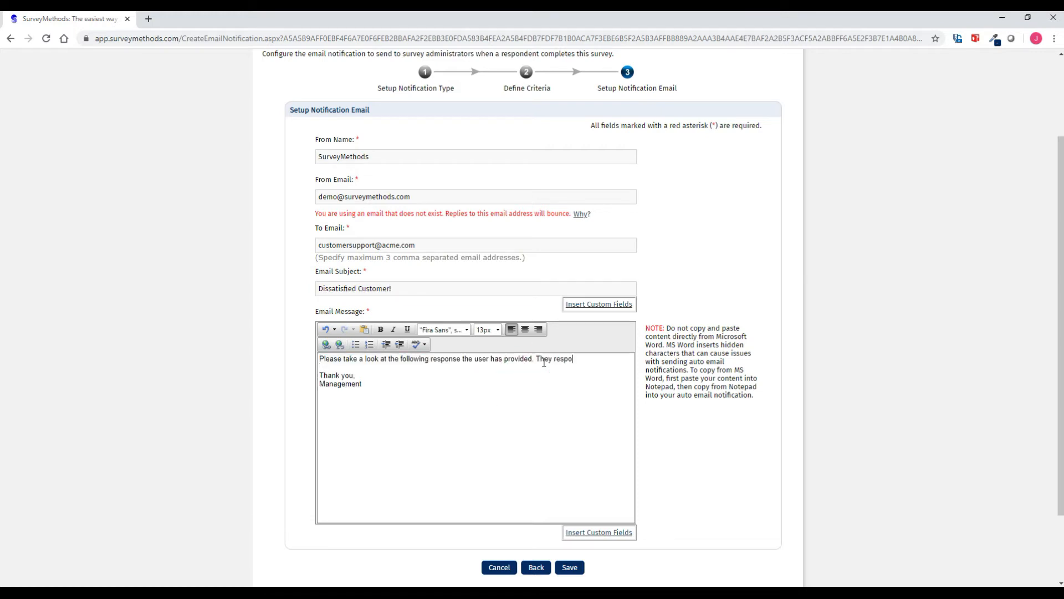
pyautogui.write('nded extremely dissatisfied to our')
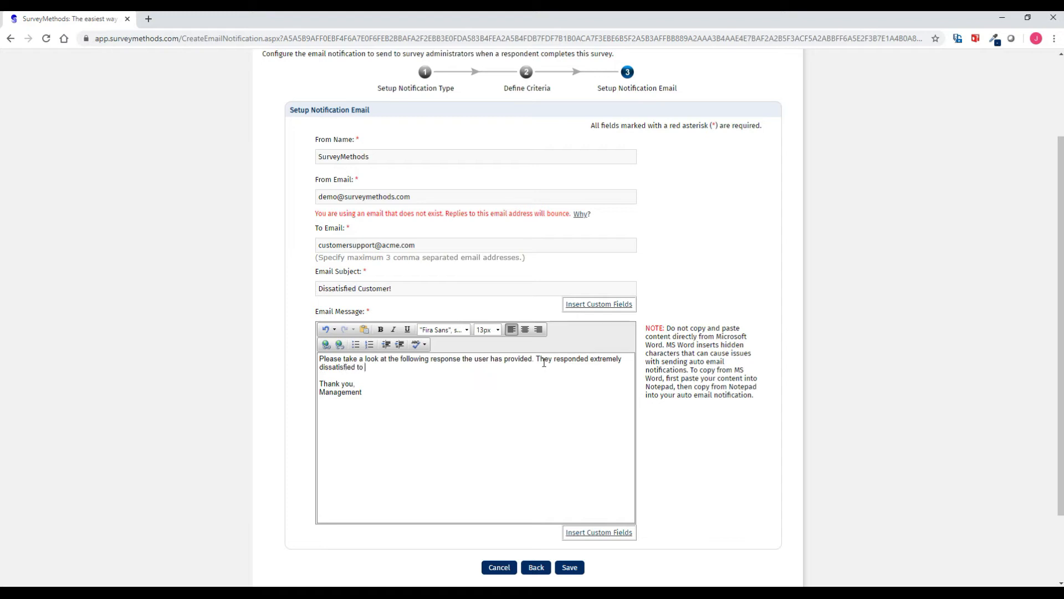
pyautogui.write(' survey.')
pyautogui.click(569, 568)
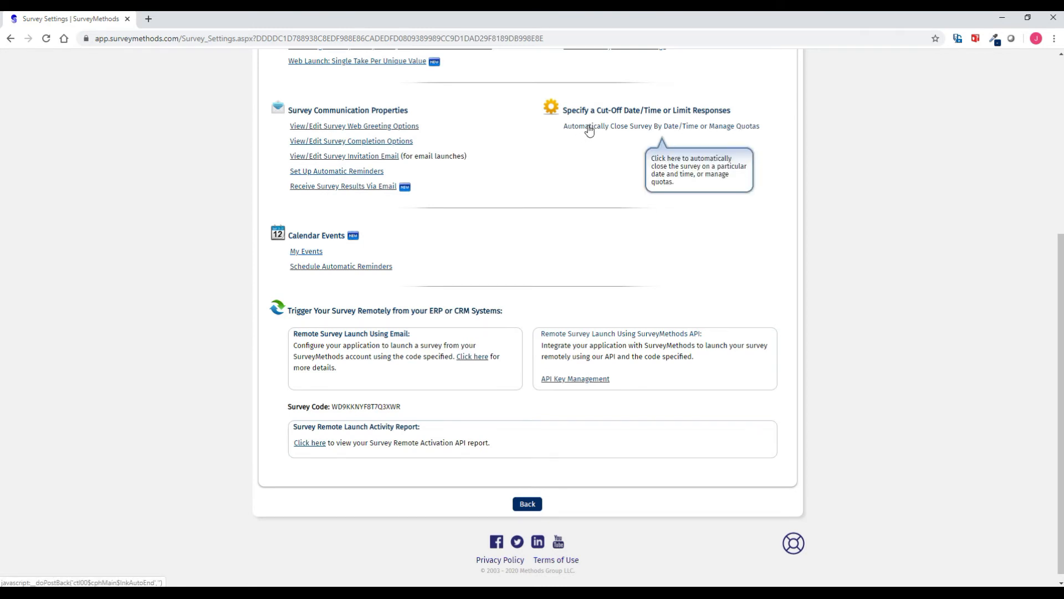
# - Return to the My Surveys list via the Surveys menu
pyautogui.scroll(5, 586, 132)
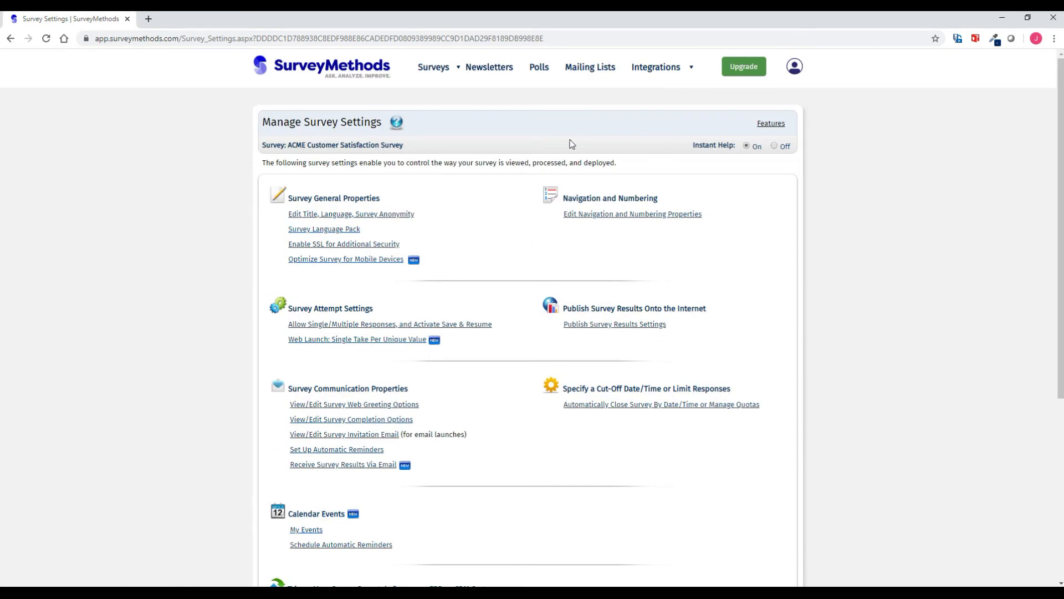
pyautogui.click(440, 99)
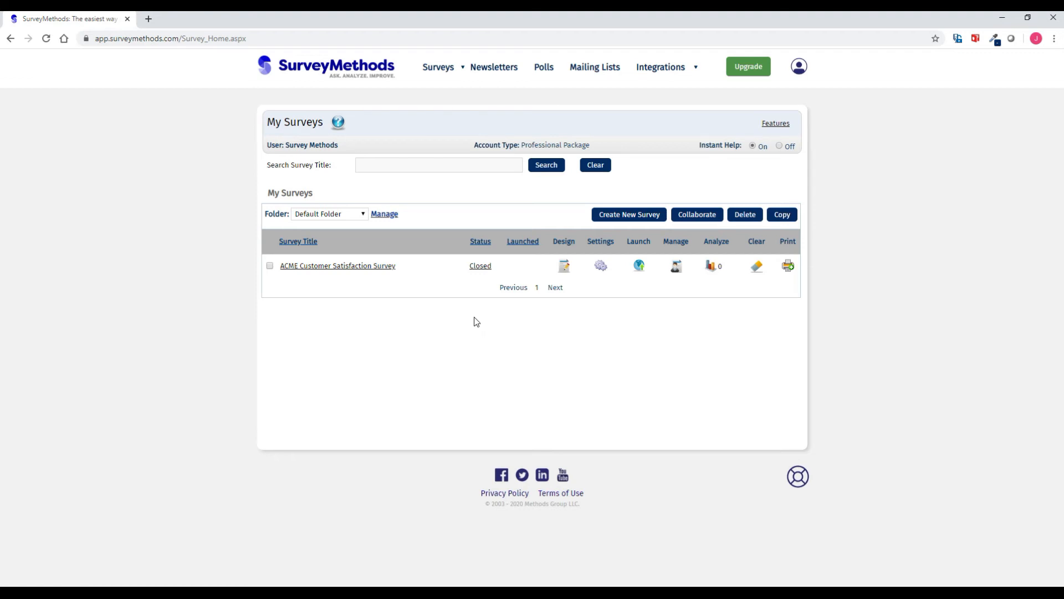
# - Search surveys for 'Demo' and filter the list to the Events folder
pyautogui.click(414, 163)
pyautogui.write('Demo')
pyautogui.click(540, 169)
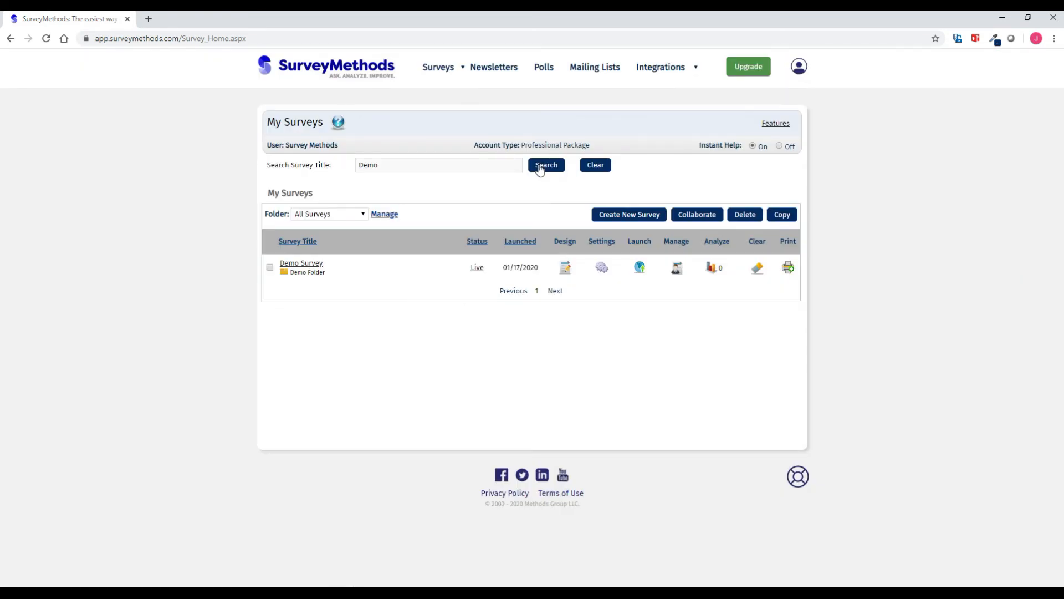
pyautogui.click(357, 215)
pyautogui.click(346, 253)
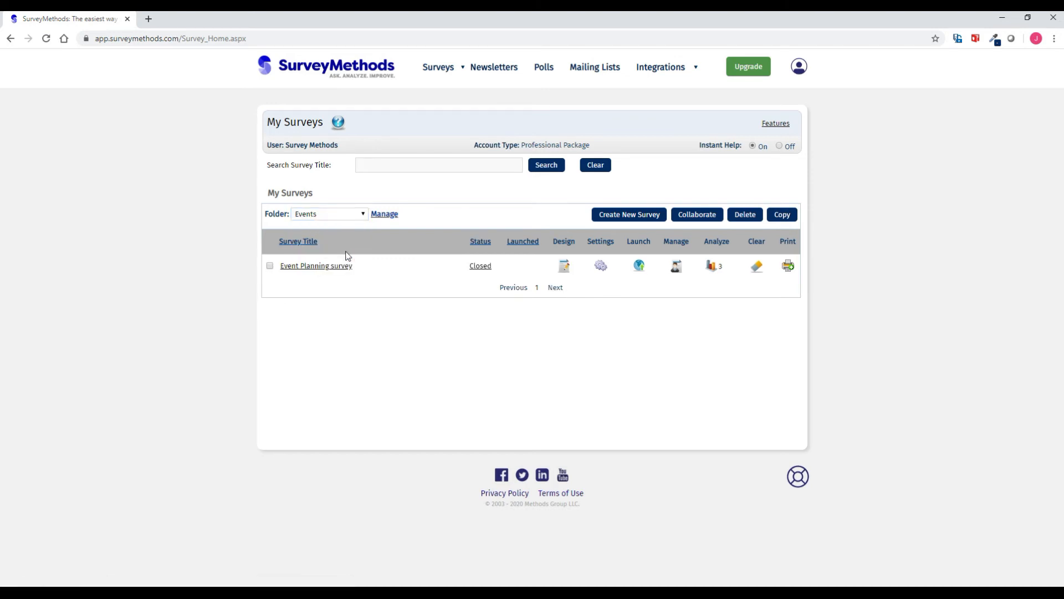
# - In folder management, select the Event Planning survey in the Events folder
pyautogui.click(384, 215)
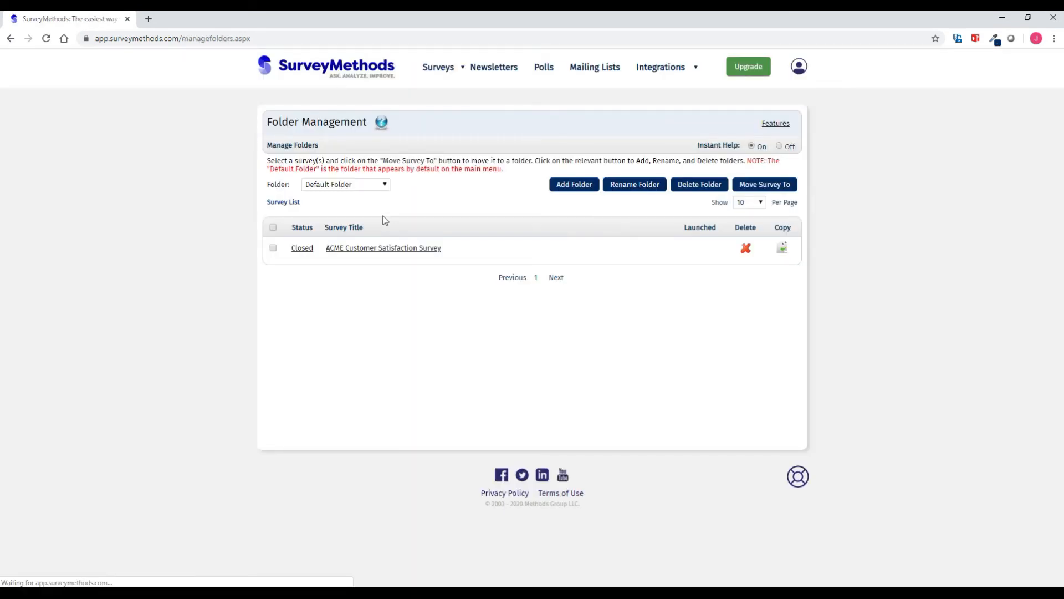
pyautogui.click(372, 185)
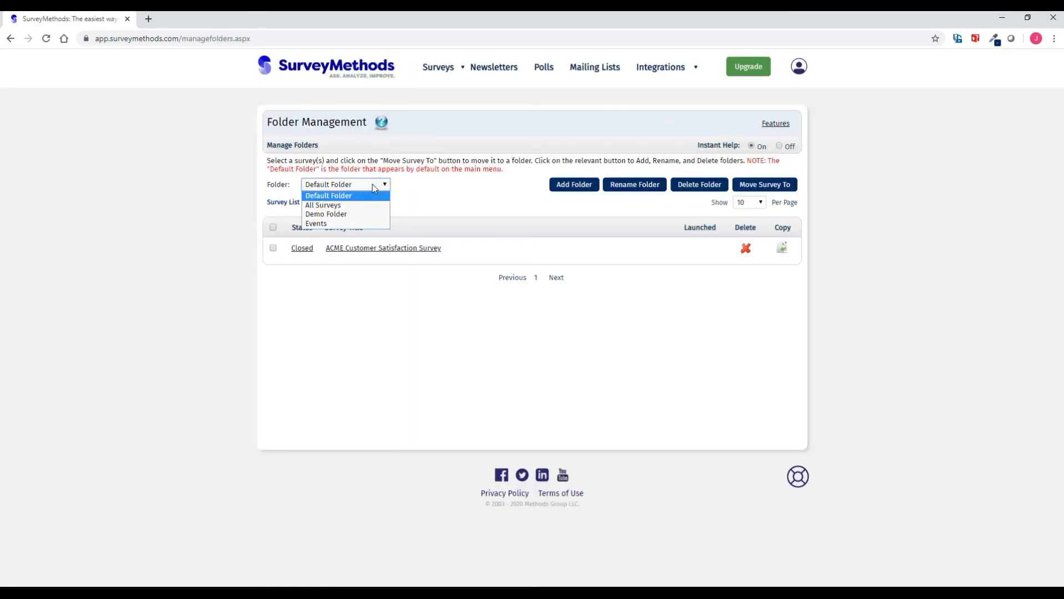
pyautogui.click(372, 223)
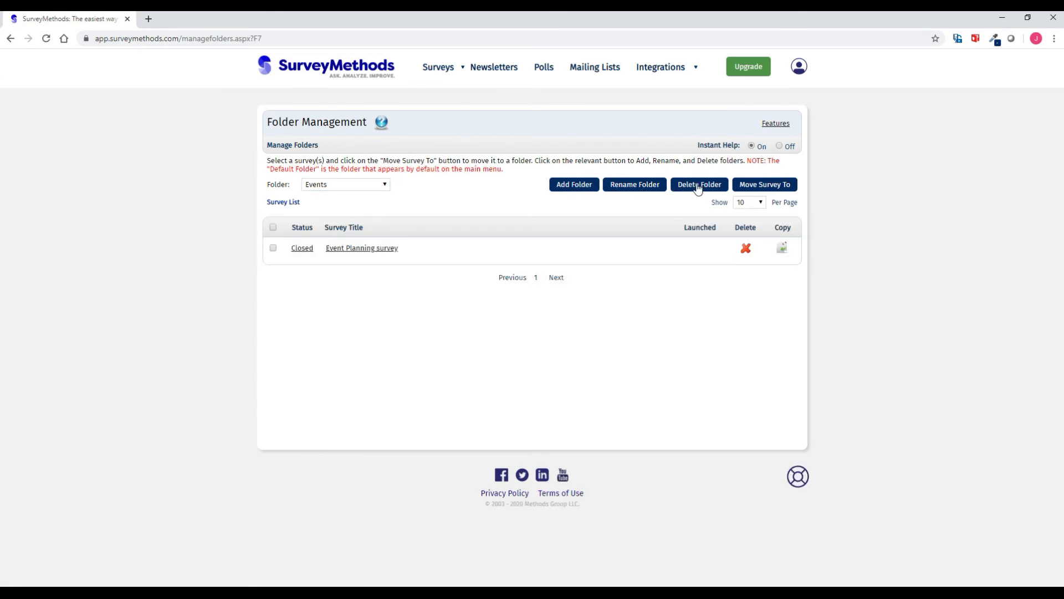
pyautogui.click(273, 247)
# - Move the survey to Demo Folder, confirm, and return to My Surveys
pyautogui.click(755, 187)
pyautogui.click(541, 322)
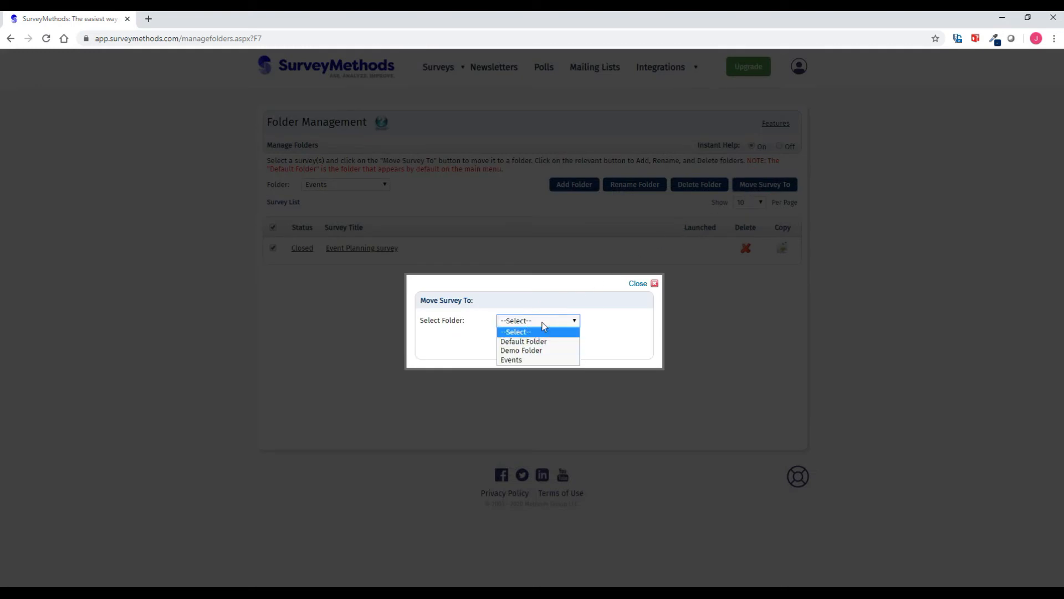
pyautogui.click(535, 351)
pyautogui.click(557, 347)
pyautogui.click(580, 104)
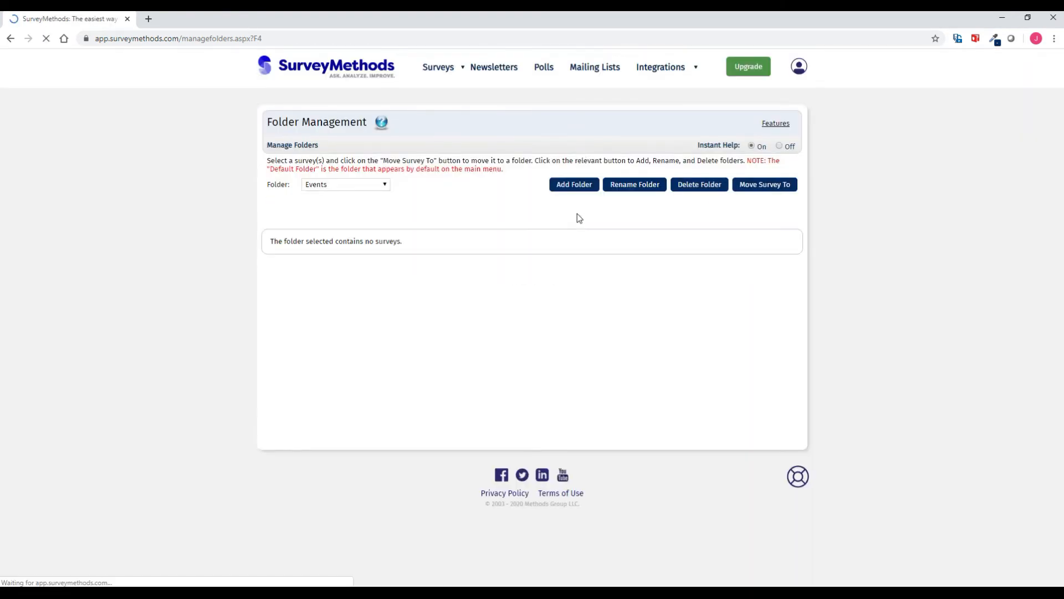
pyautogui.moveTo(439, 67)
pyautogui.click(444, 102)
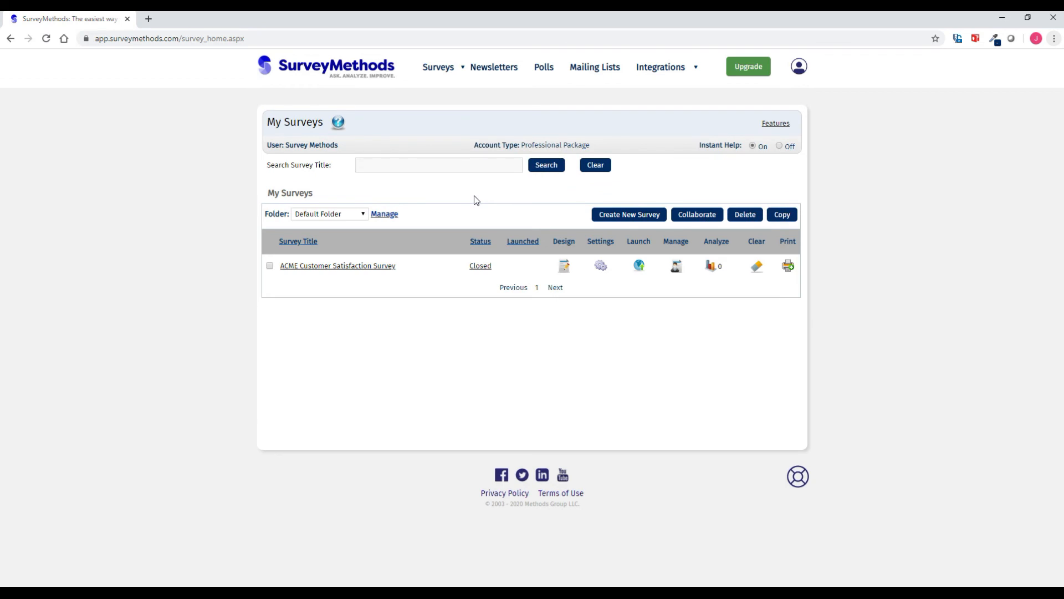
# - Share the ACME Customer Satisfaction Survey with the collaborator's e-mail, granting Edit rights, and save
pyautogui.click(270, 266)
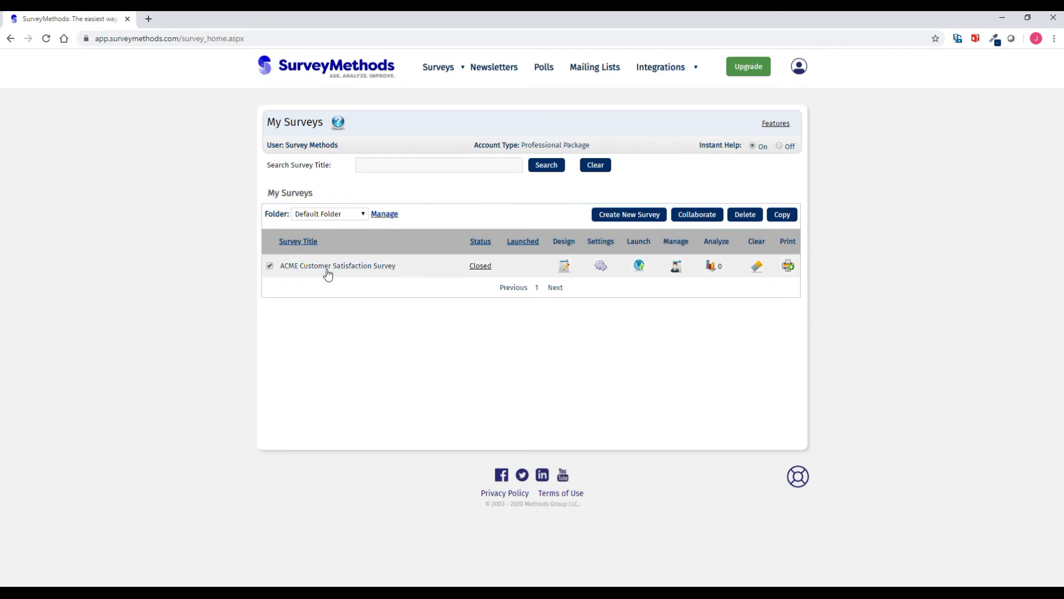
pyautogui.click(693, 217)
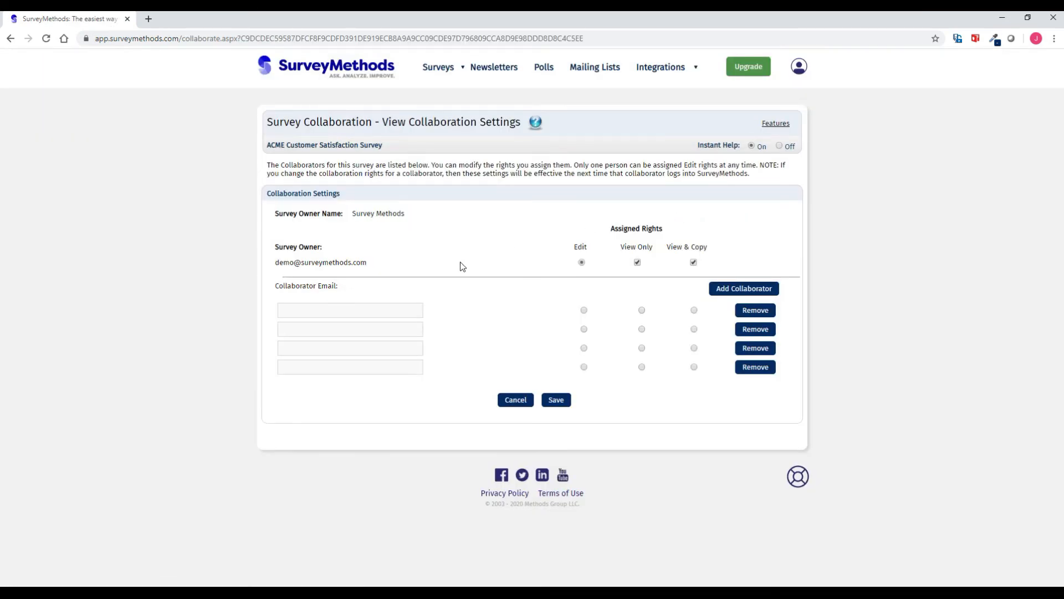
pyautogui.click(377, 308)
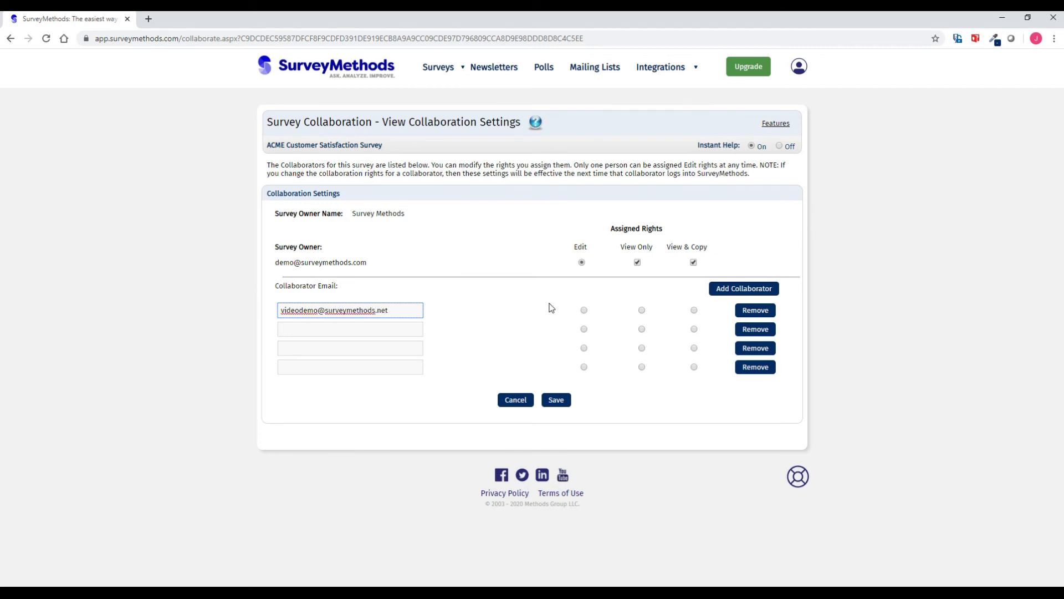
pyautogui.click(584, 310)
pyautogui.click(642, 329)
pyautogui.click(695, 349)
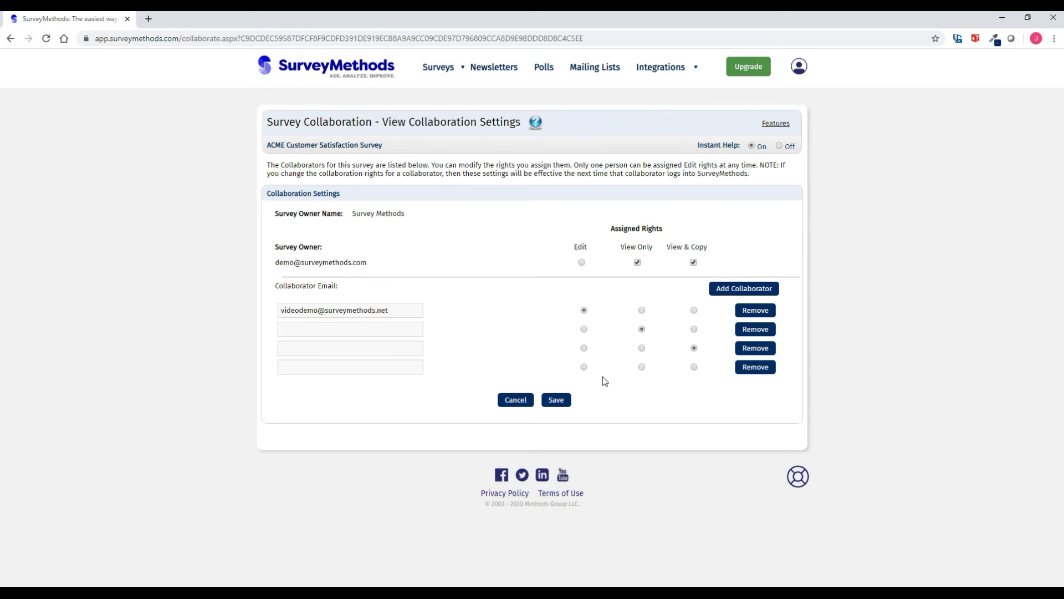
pyautogui.click(562, 400)
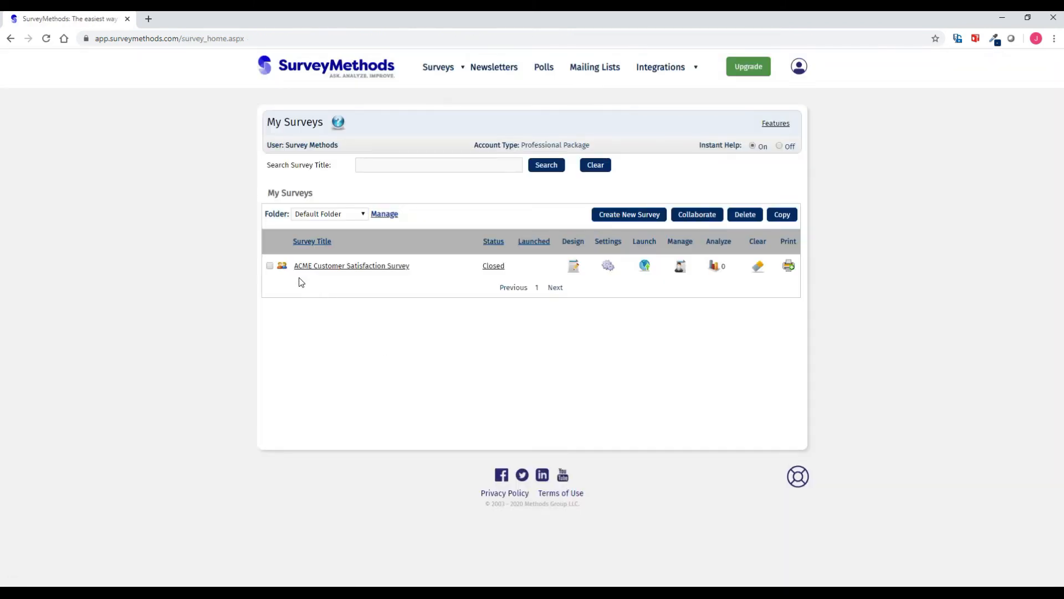
pyautogui.moveTo(282, 269)
# - From My Account, start moving surveys and select Event Planning from the Demo Folder
pyautogui.click(799, 66)
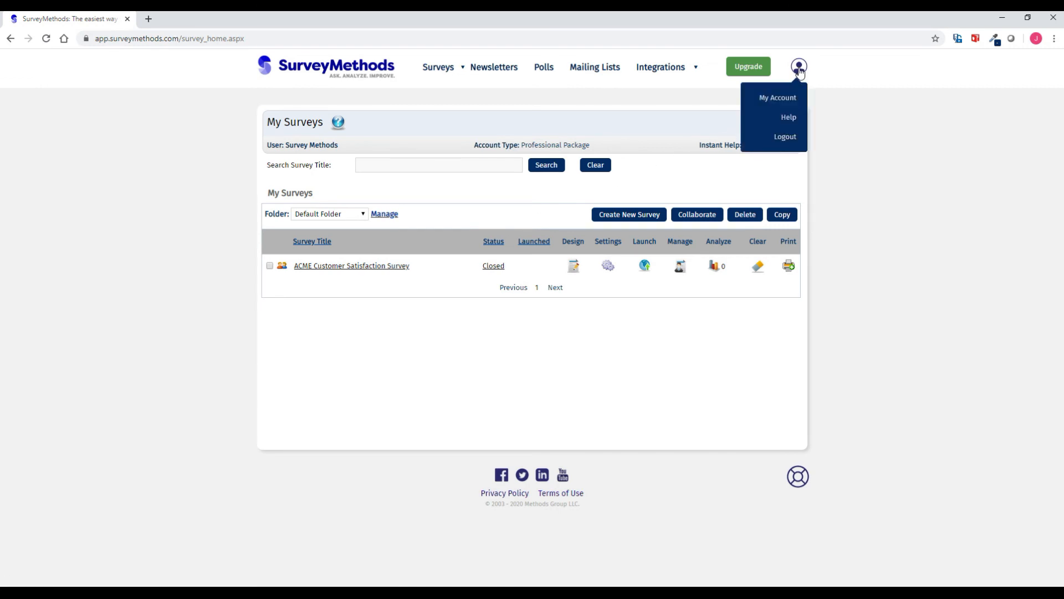
pyautogui.click(795, 100)
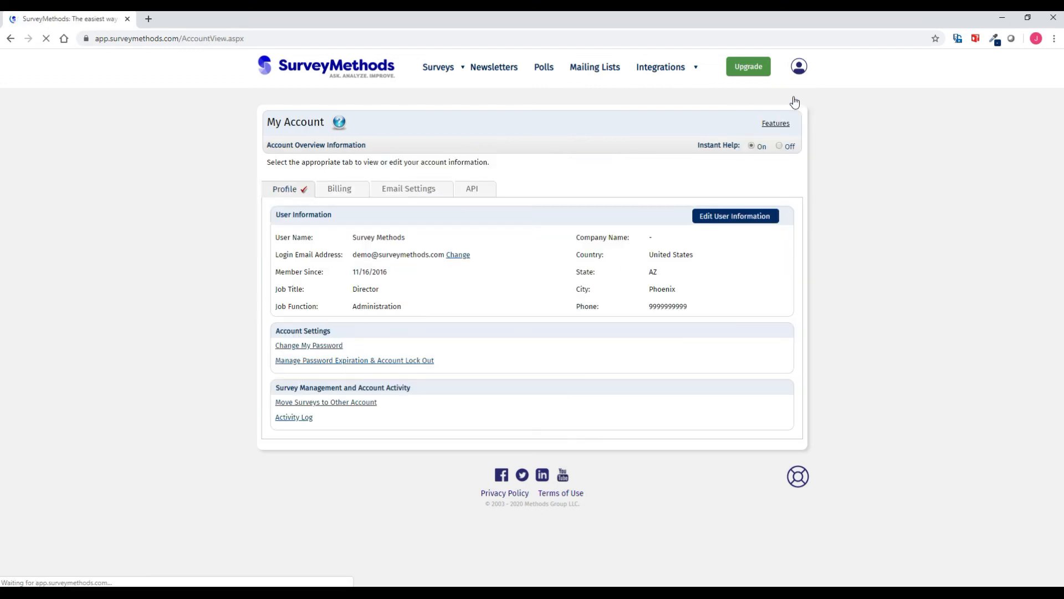
pyautogui.click(351, 406)
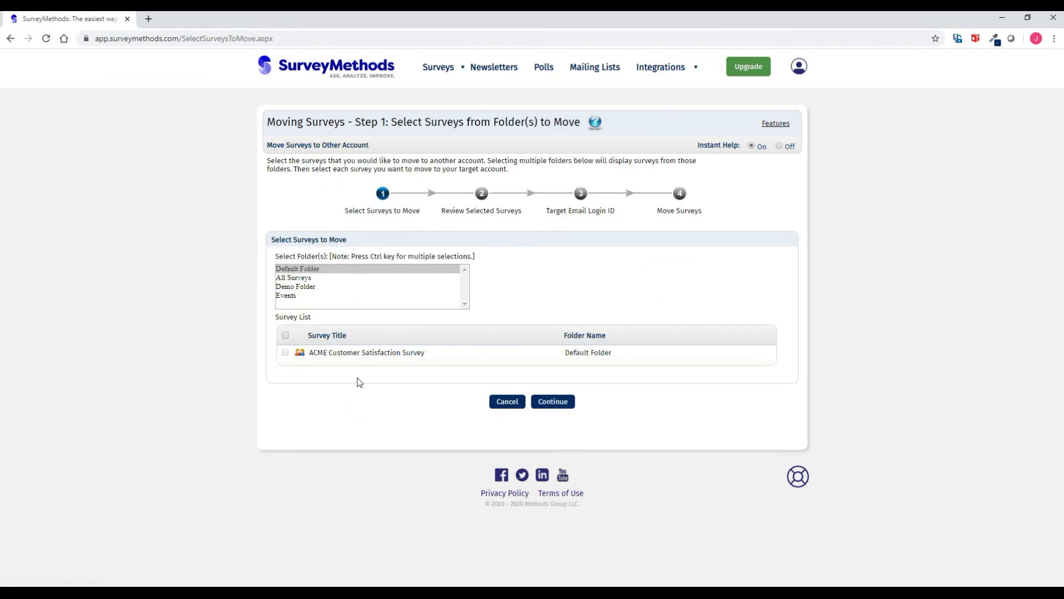
pyautogui.click(301, 287)
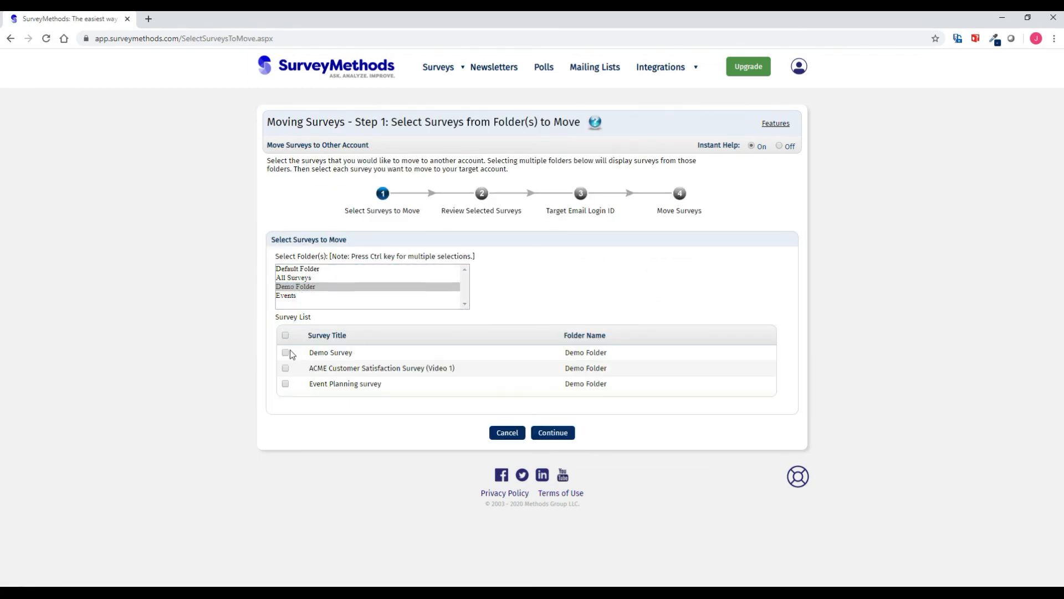
pyautogui.click(285, 383)
pyautogui.click(550, 433)
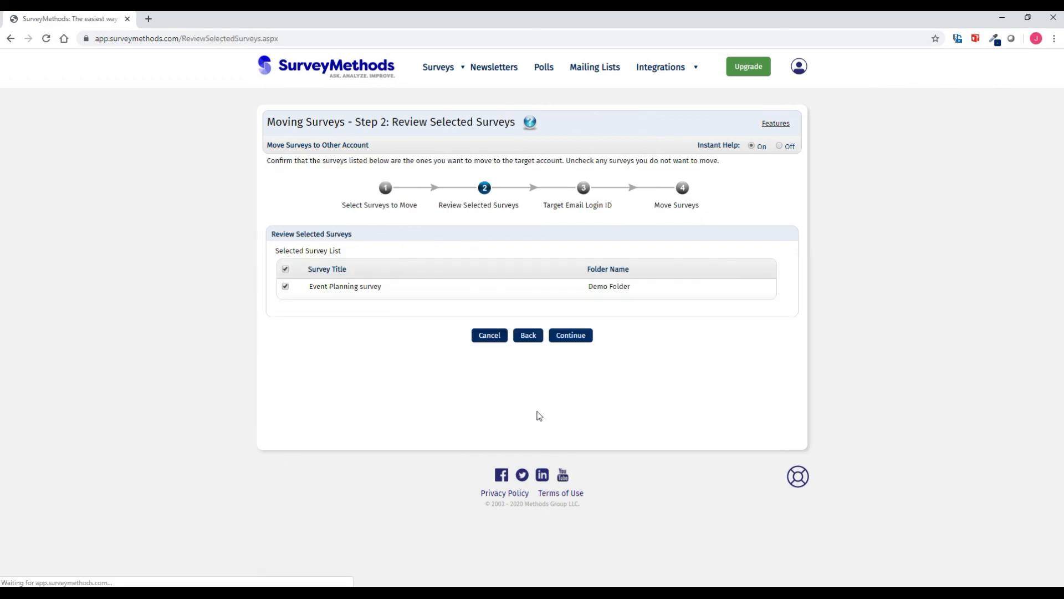
# - Enter the target account's e-mail, choose its Default Folder, and move the survey
pyautogui.click(584, 339)
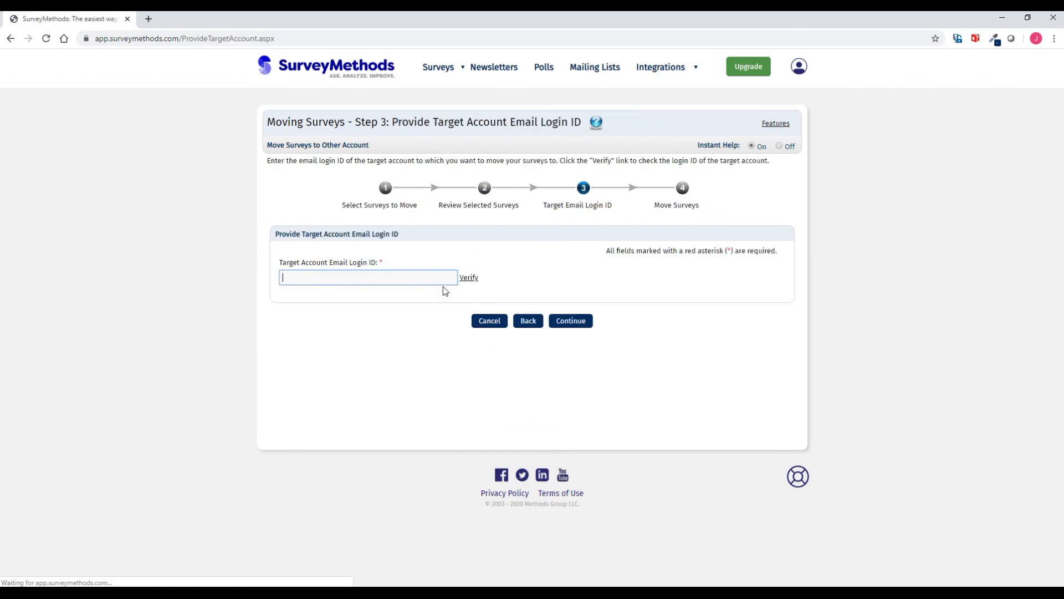
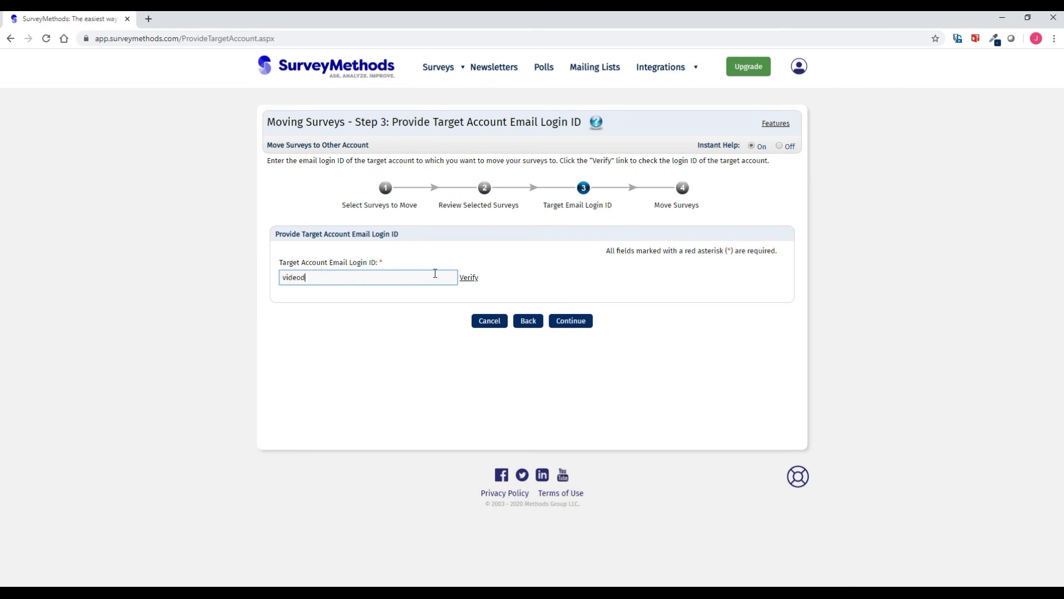
pyautogui.click(575, 325)
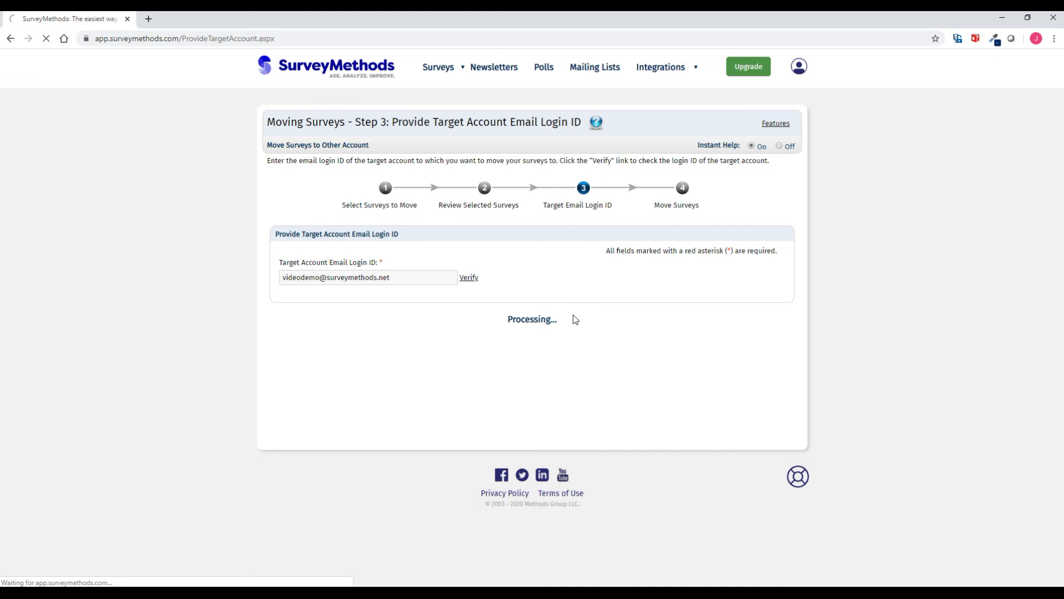
pyautogui.click(381, 283)
pyautogui.click(362, 302)
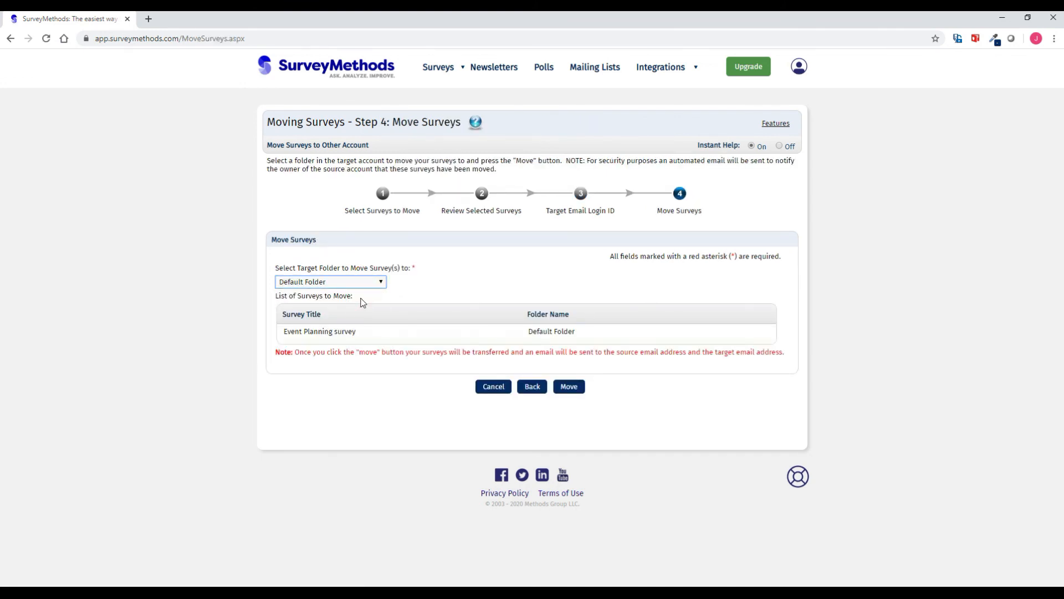
pyautogui.click(571, 388)
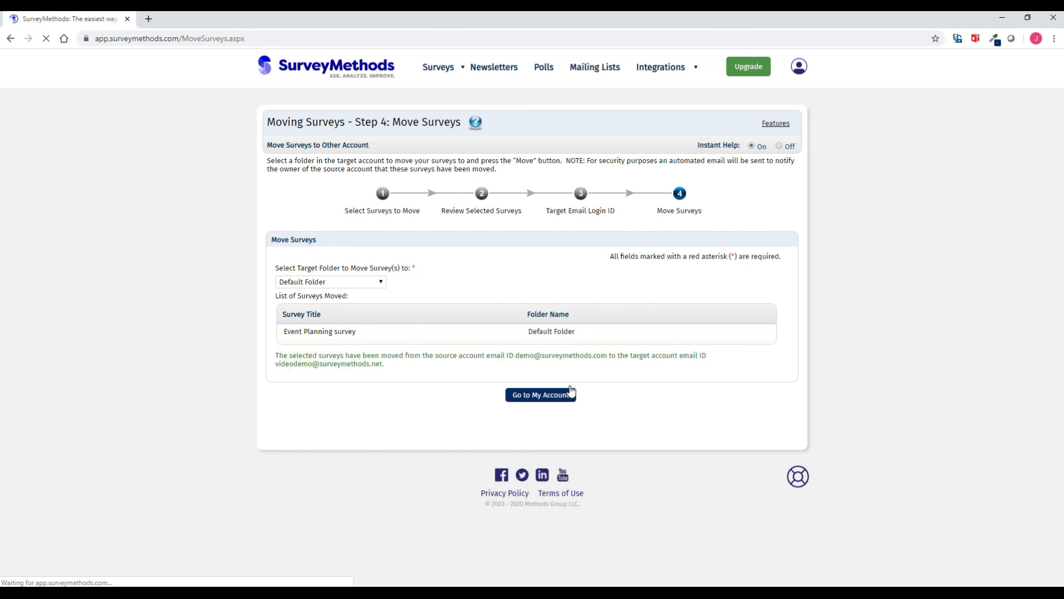
pyautogui.click(562, 397)
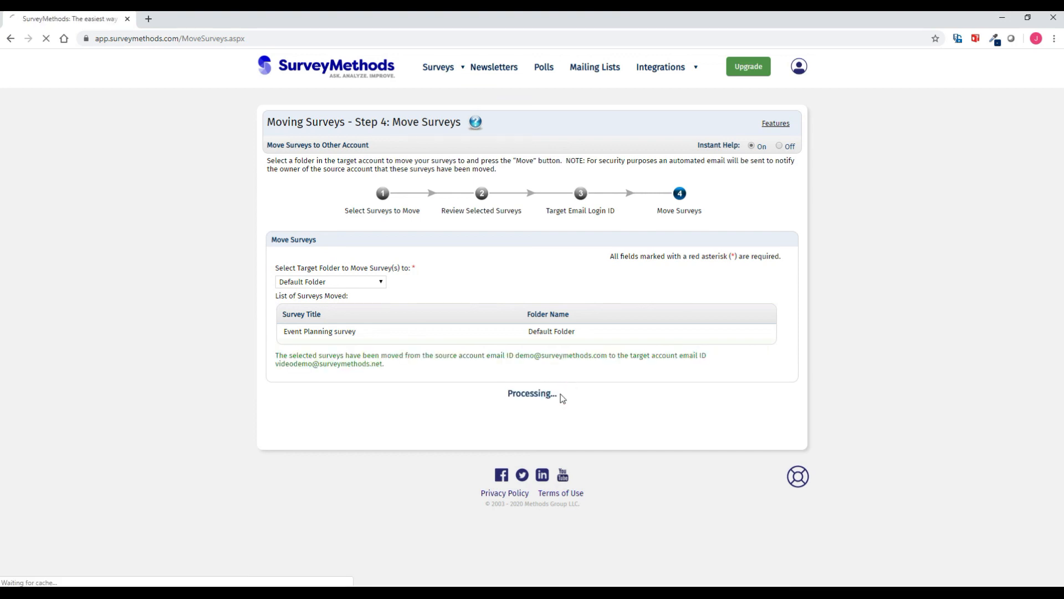